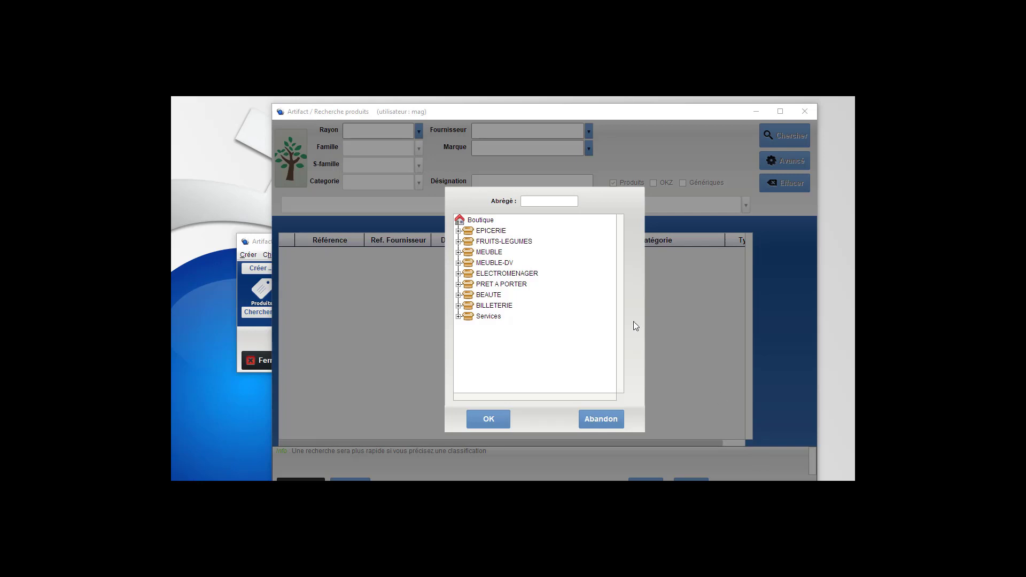
# Step: Expand PRET A PORTER and PANTAL in the product search classification tree and select the WEEK END category
pyautogui.doubleClick(481, 285)
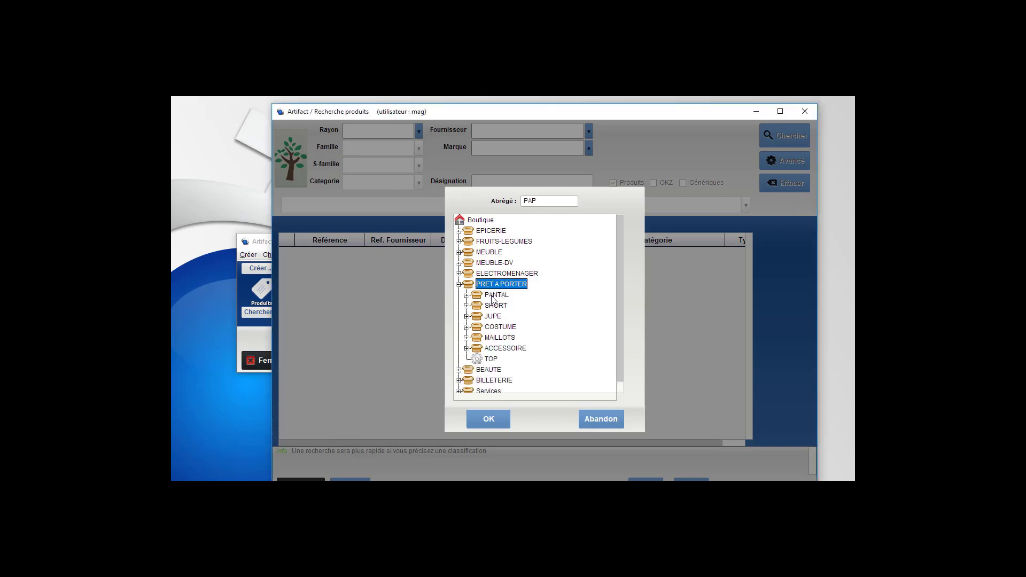
pyautogui.doubleClick(491, 296)
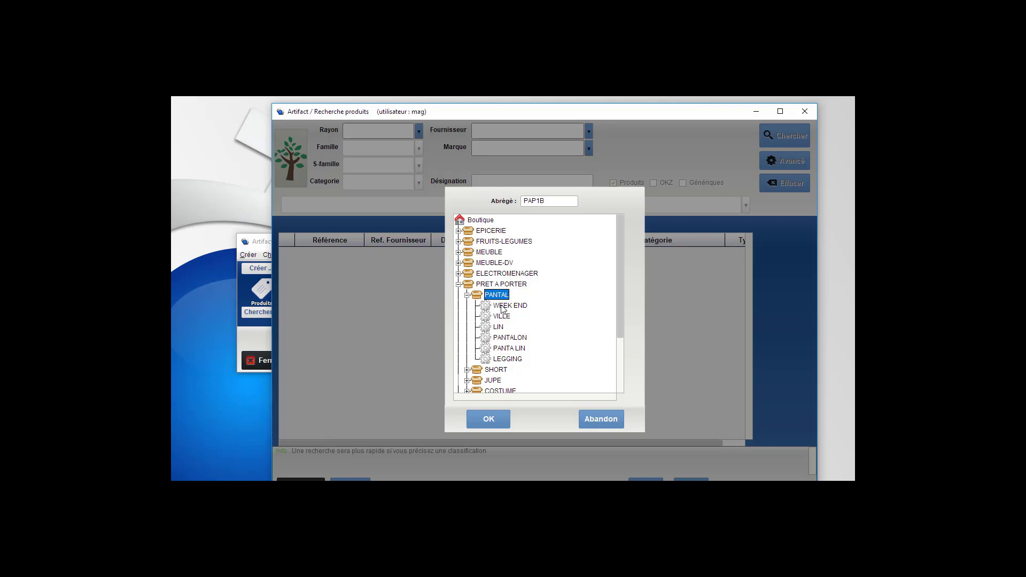
pyautogui.click(502, 307)
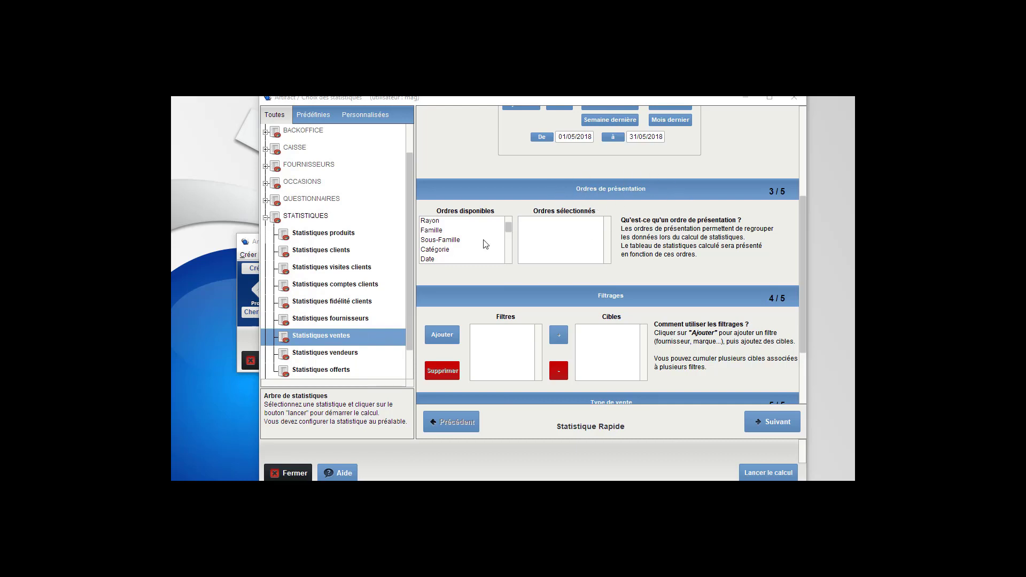
# Step: Run the sales statistics for 01/05/2018 to 31/05/2018 grouped by Famille and sort the results by quantity sold
pyautogui.doubleClick(438, 230)
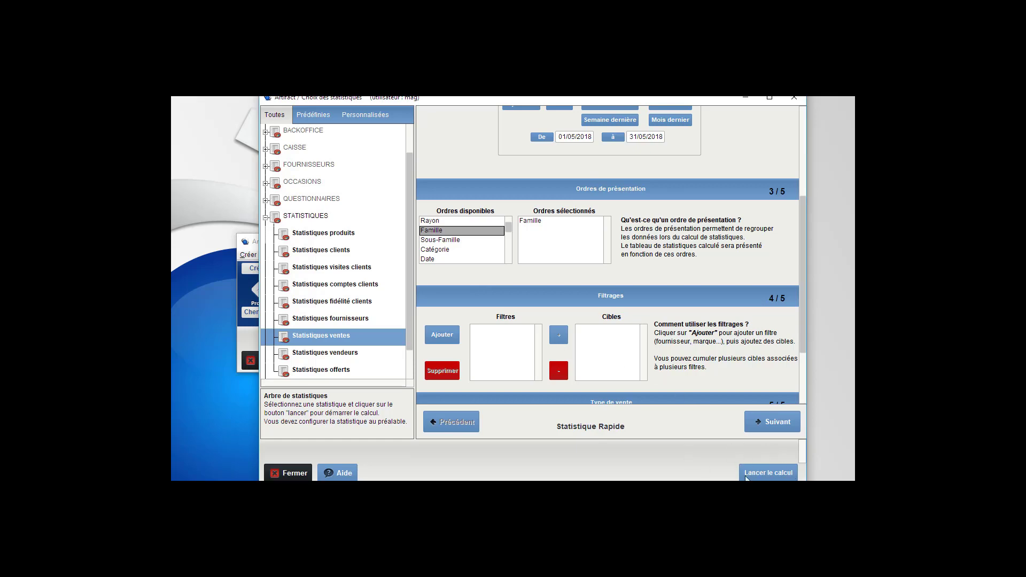
pyautogui.click(789, 474)
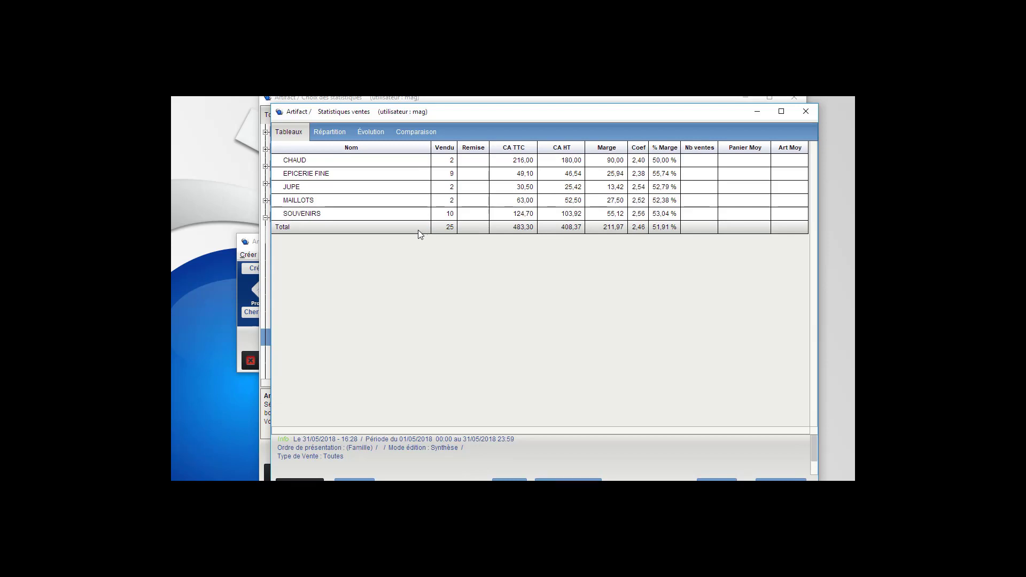
pyautogui.click(447, 148)
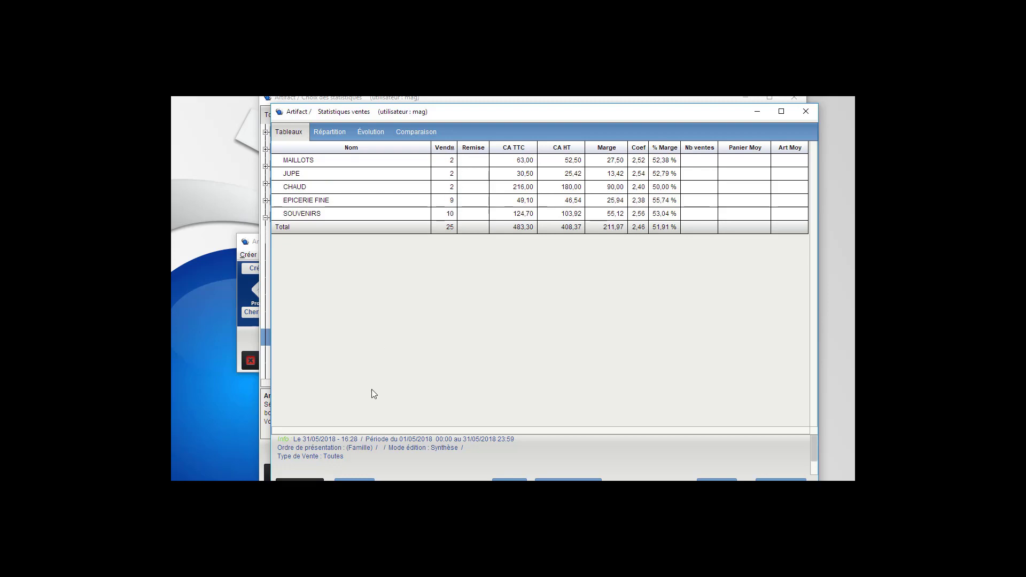
pyautogui.click(300, 479)
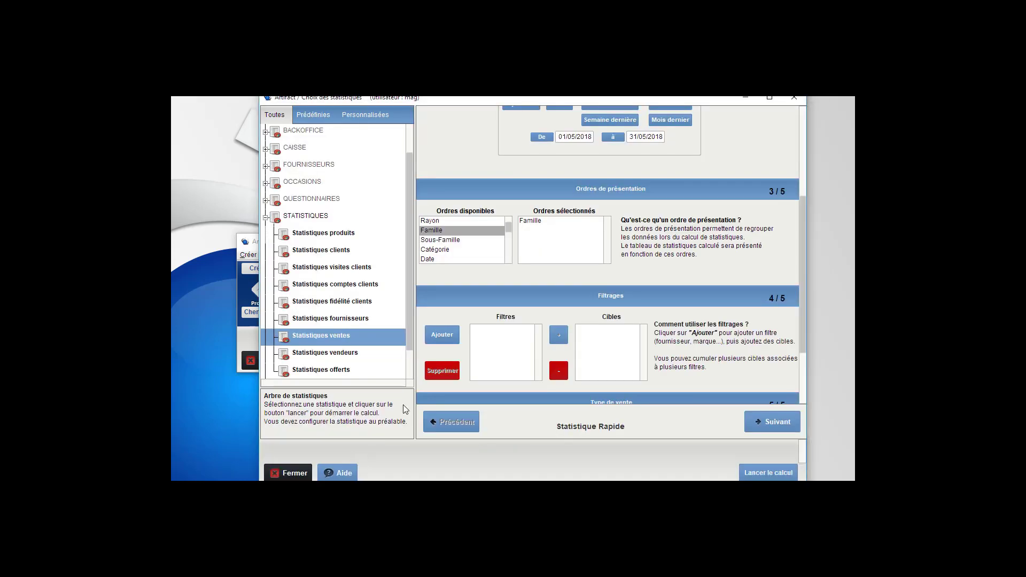
# Step: Add Catégorie as a second presentation order, run the sales statistics and examine the CHAUD family and category rows
pyautogui.doubleClick(442, 249)
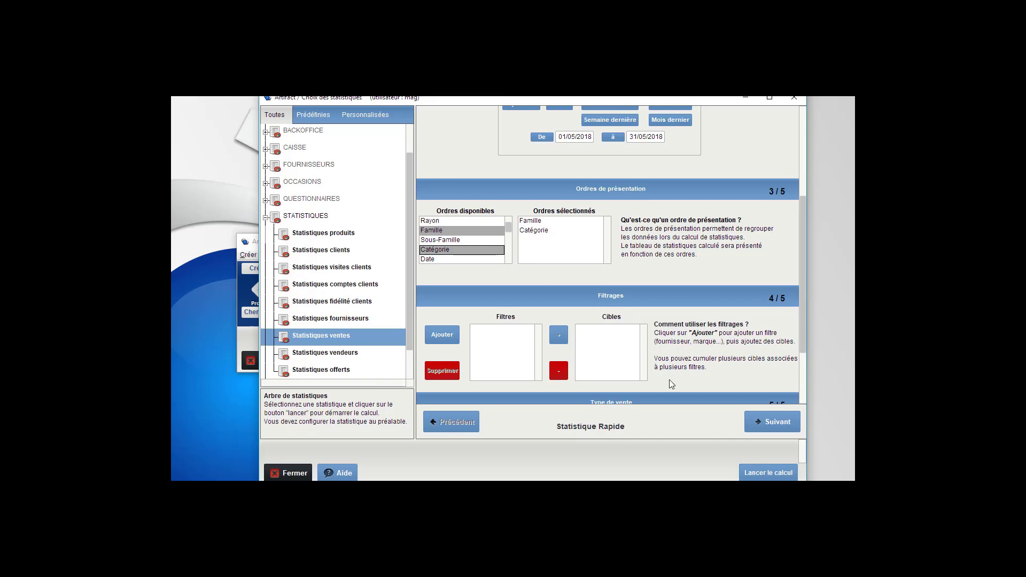
pyautogui.click(766, 475)
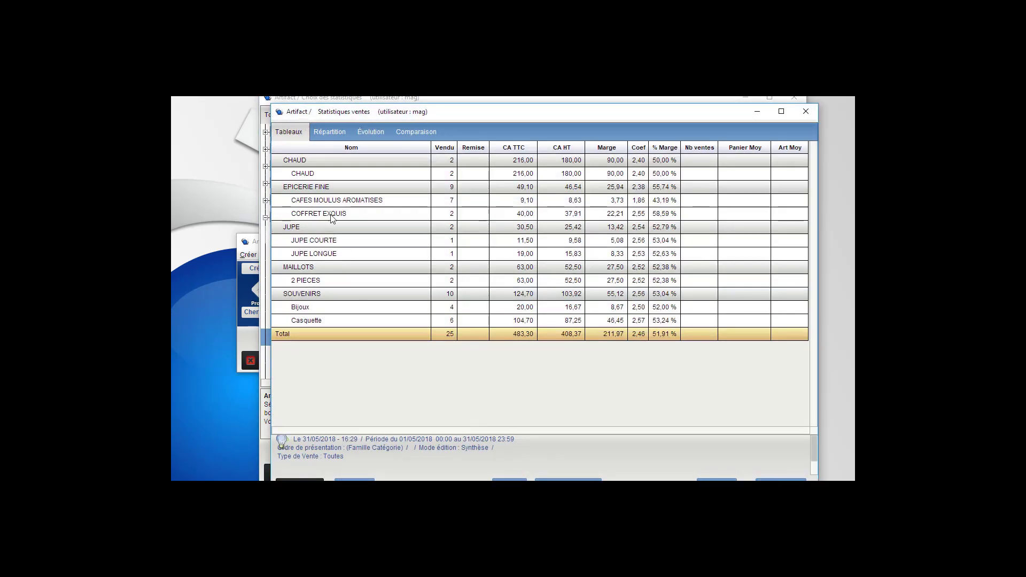
pyautogui.click(279, 156)
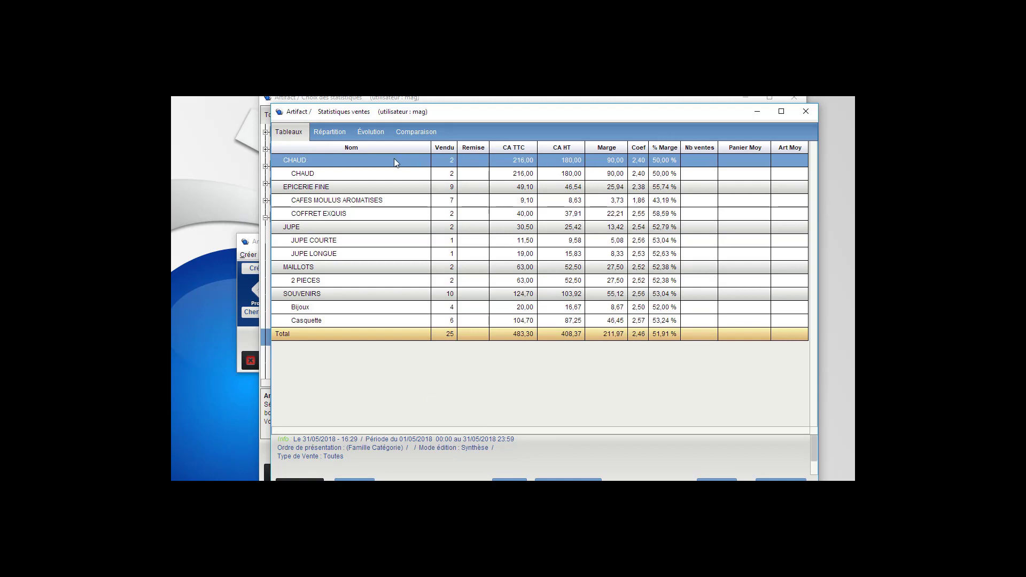
pyautogui.click(374, 174)
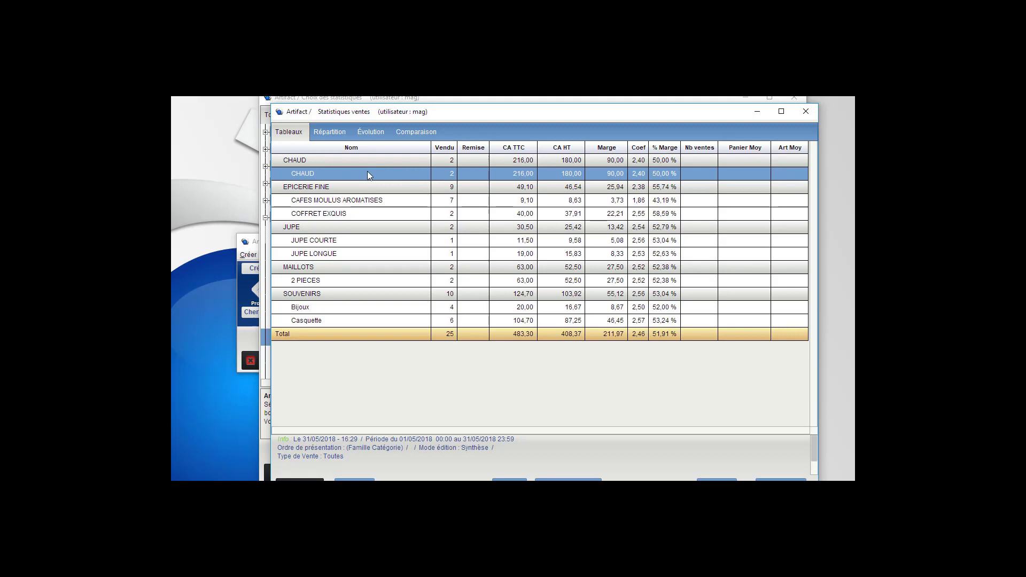
pyautogui.click(300, 480)
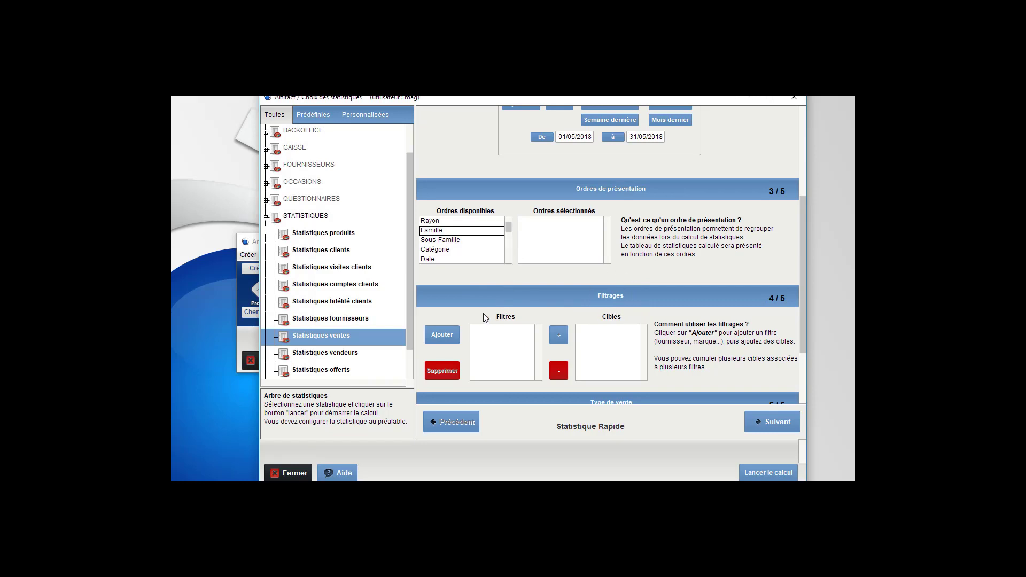
# Step: Add a Catégorie filter targeting EPICERIE, run the filtered sales statistics and close the results
pyautogui.click(443, 334)
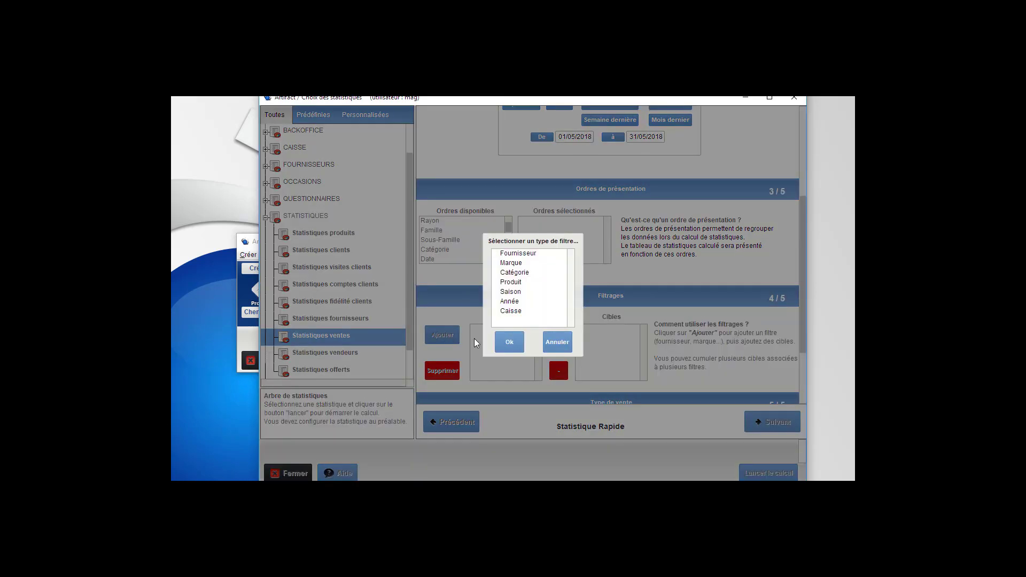
pyautogui.click(515, 273)
pyautogui.click(512, 342)
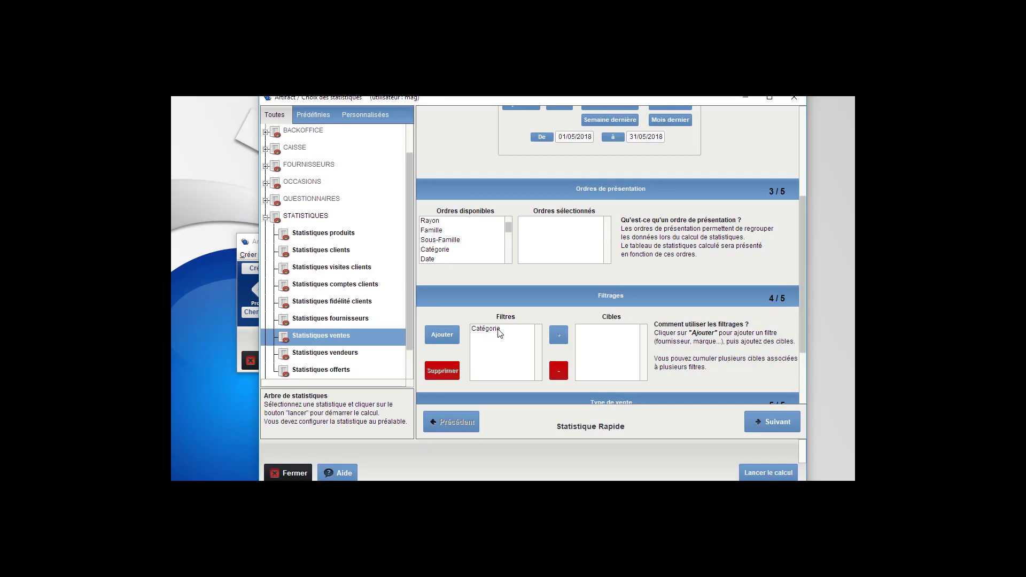
pyautogui.click(501, 330)
pyautogui.click(559, 335)
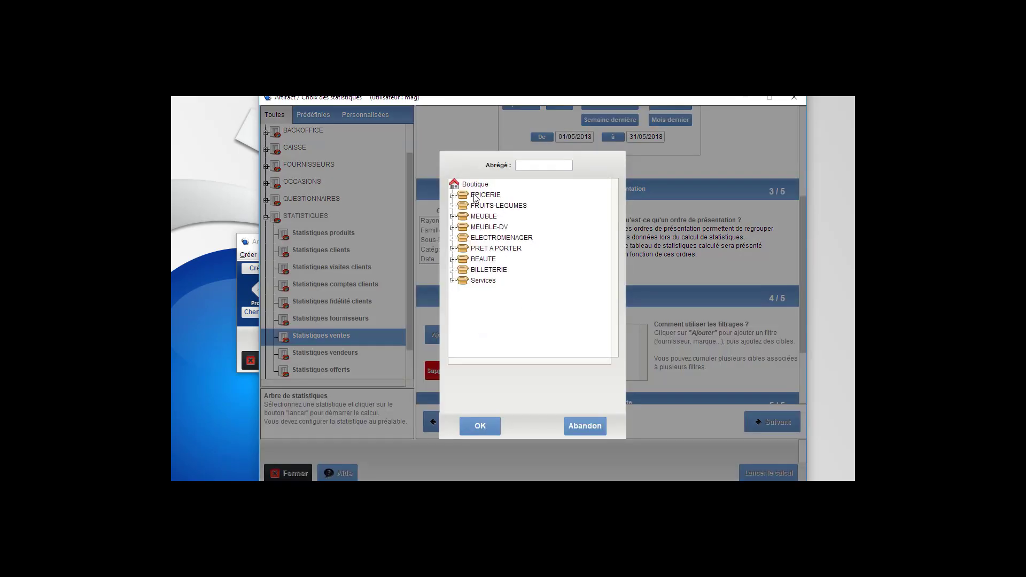
pyautogui.write('EP')
pyautogui.click(489, 427)
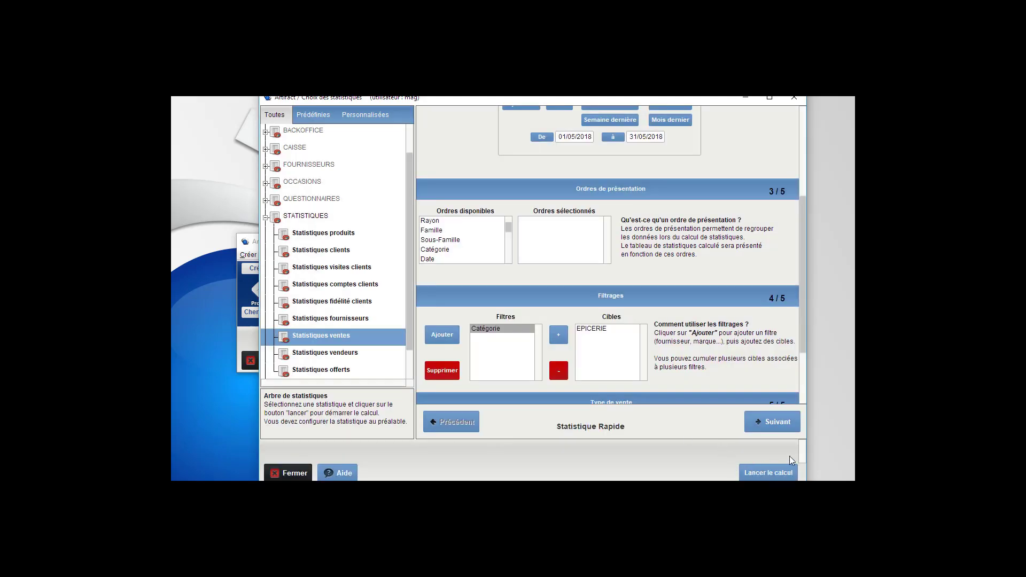
pyautogui.click(768, 473)
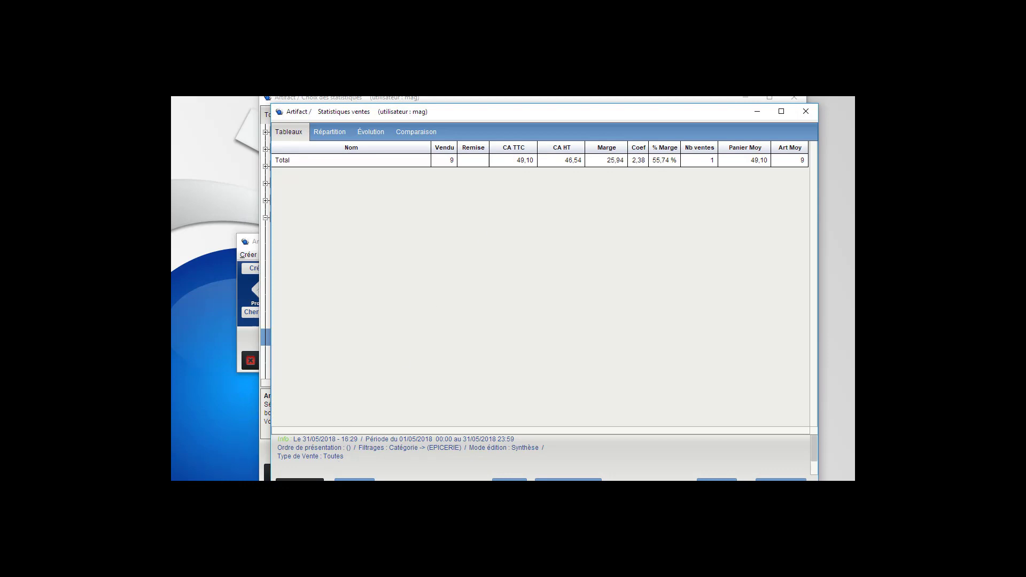
pyautogui.click(299, 480)
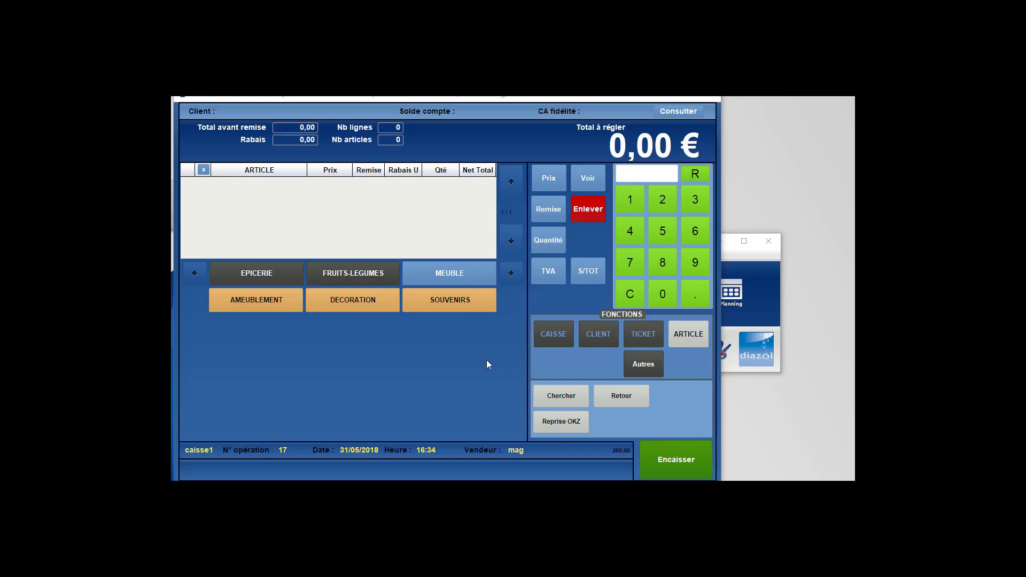
# Step: Browse the checkout's categories from EPICERIE to EPICERIE FINE and CAFES MOULUS AROMATISES to display its articles
pyautogui.click(255, 276)
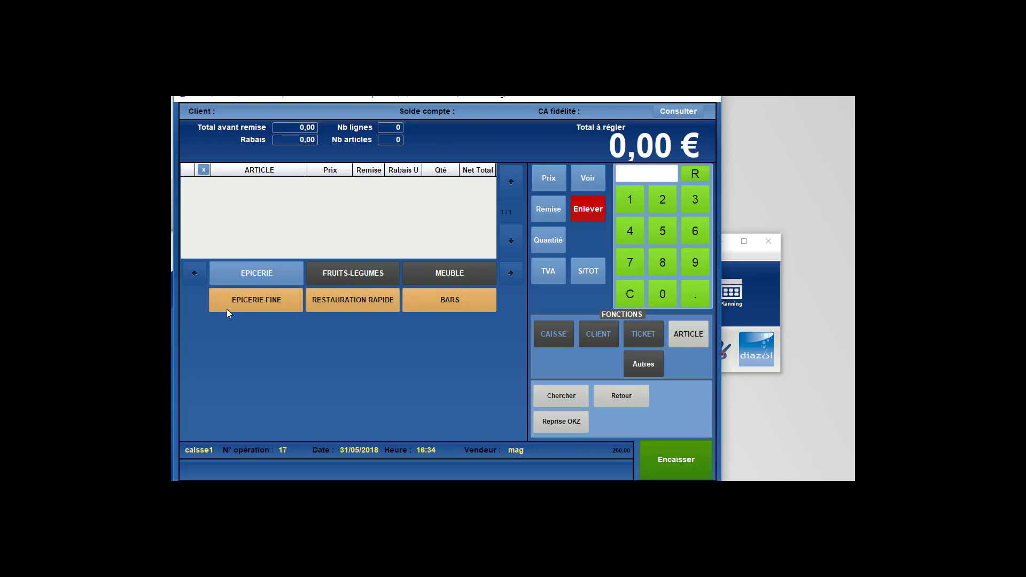
pyautogui.click(245, 299)
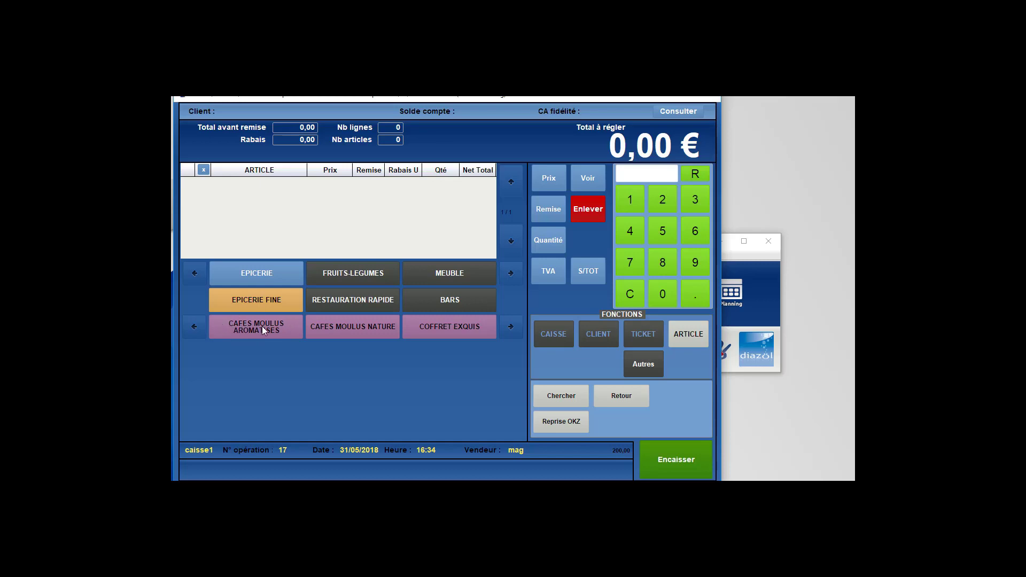
pyautogui.click(248, 323)
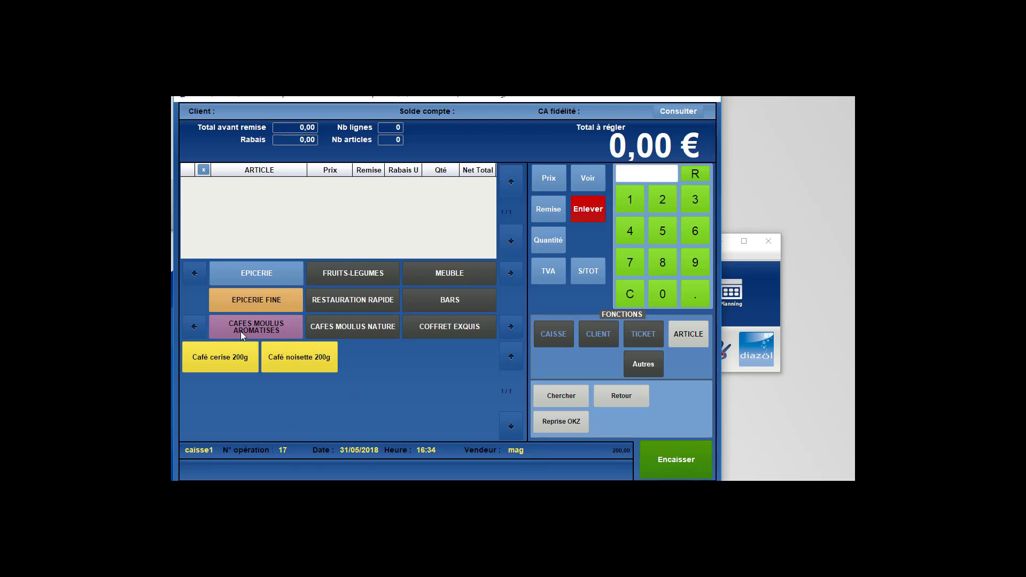
# Step: Open the article search beside the checkout's category buttons and locate CAFES MOULUS AROMATISES under EPICERIE > EPICERIE FINE in the tree
pyautogui.click(585, 391)
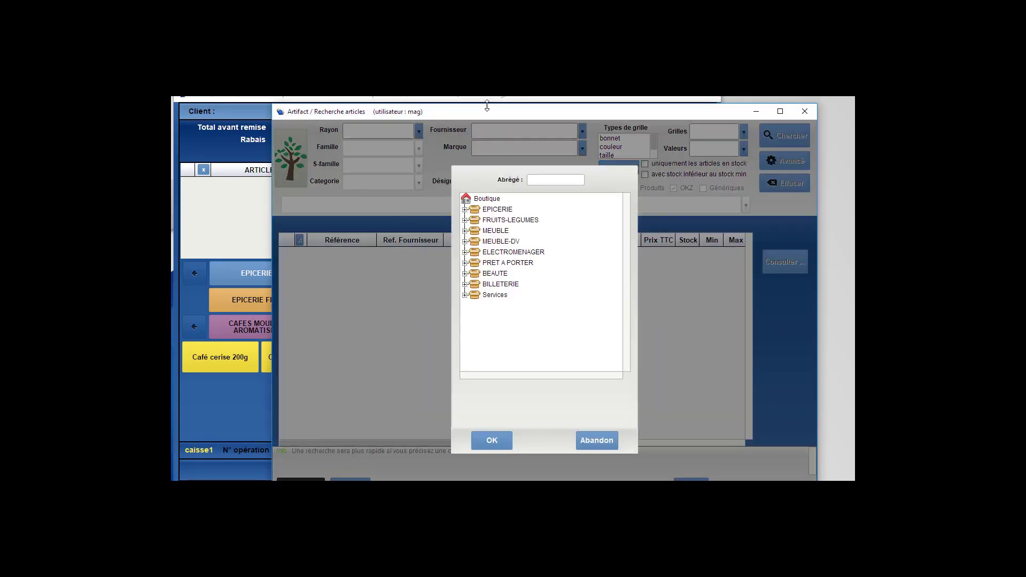
pyautogui.moveTo(488, 113); pyautogui.dragTo(635, 99)
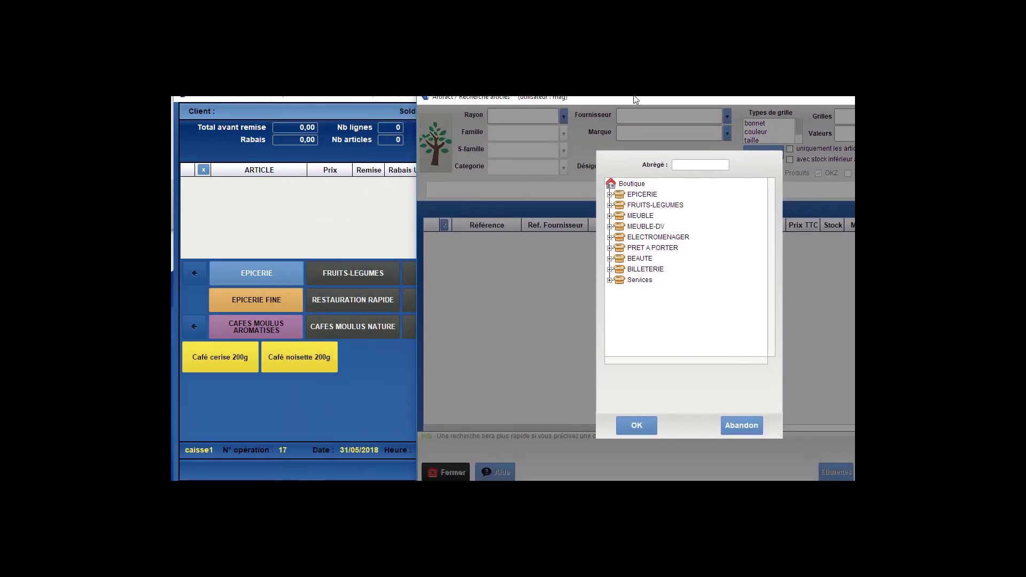
pyautogui.doubleClick(638, 196)
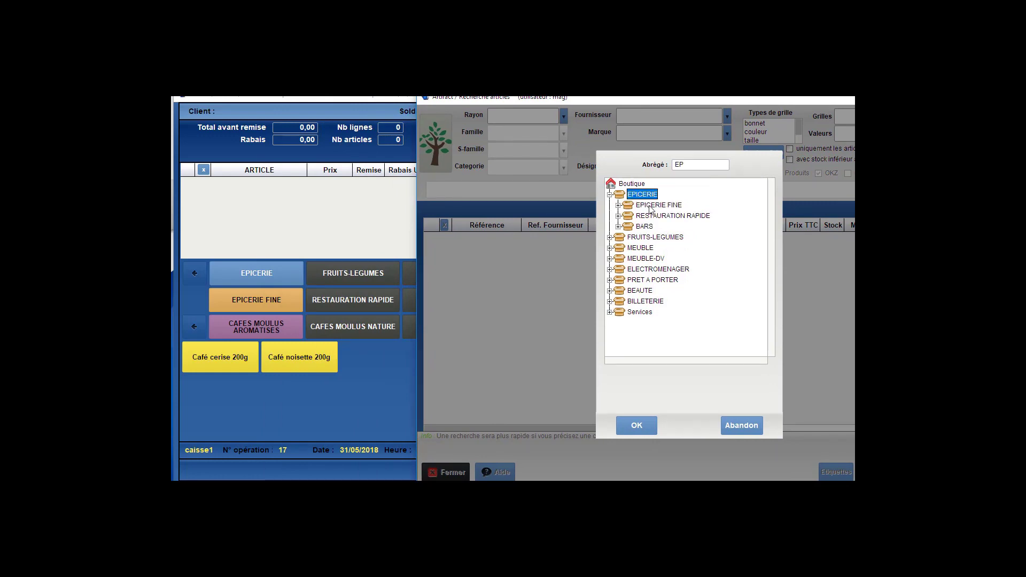
pyautogui.doubleClick(651, 209)
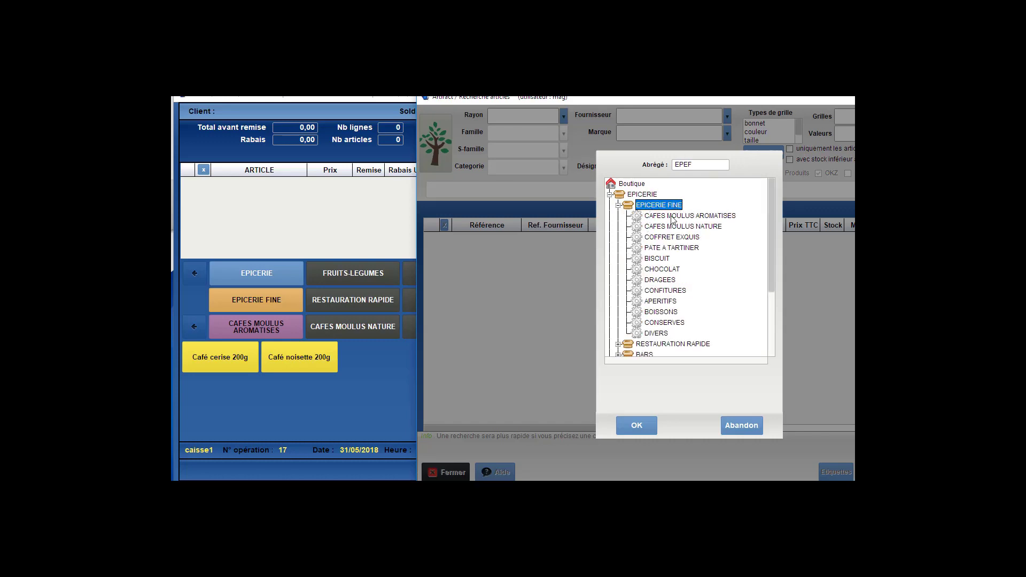
pyautogui.click(670, 219)
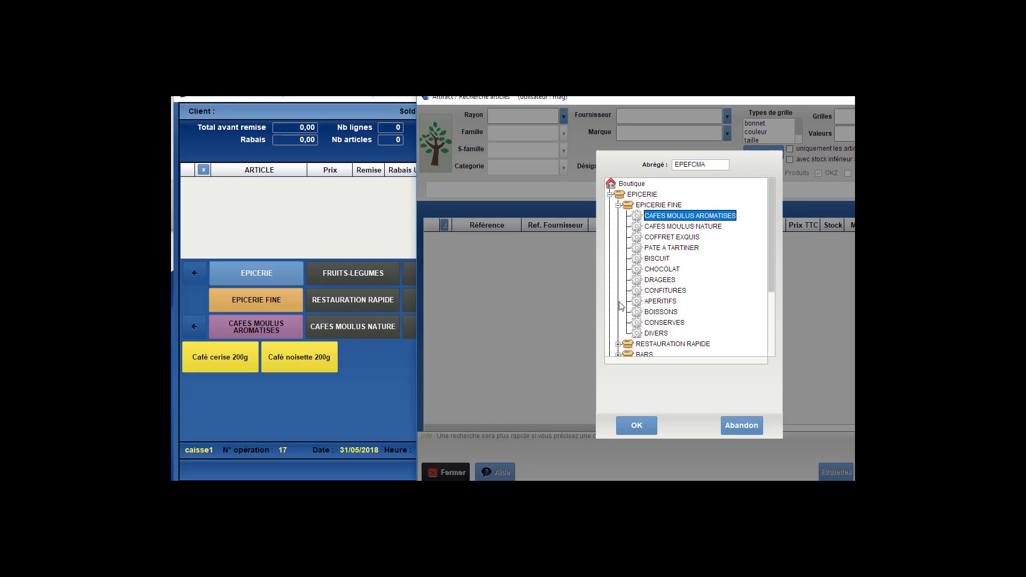
pyautogui.click(733, 426)
pyautogui.press('Escape')
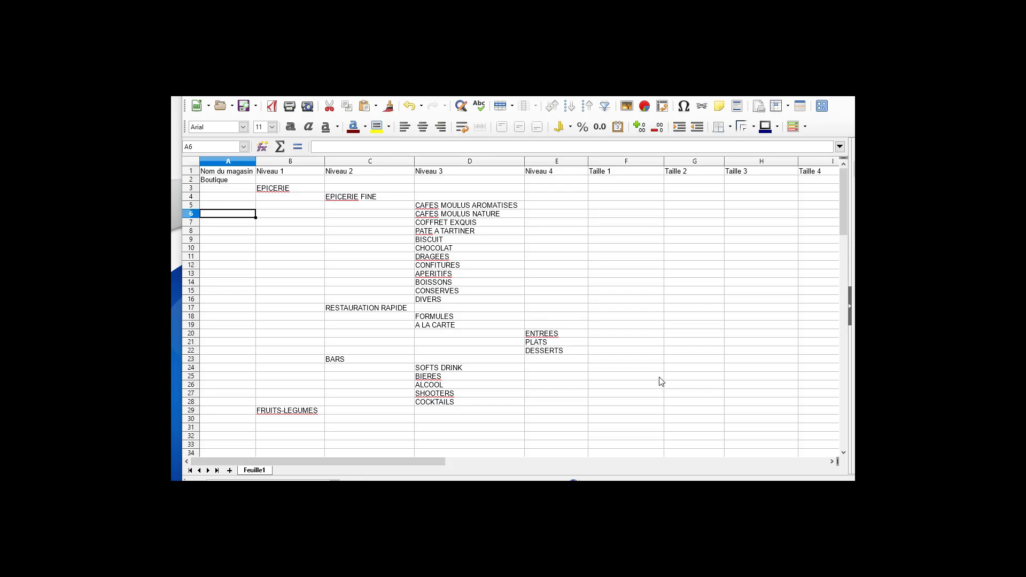
# Step: Select the entire Niveau 1 column in the classification spreadsheet
pyautogui.click(263, 229)
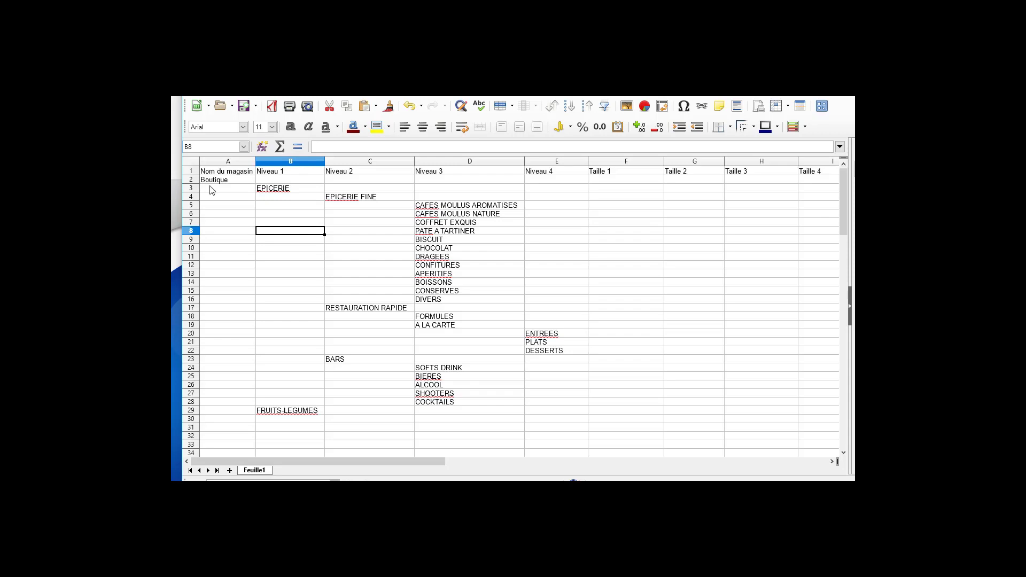
pyautogui.click(289, 162)
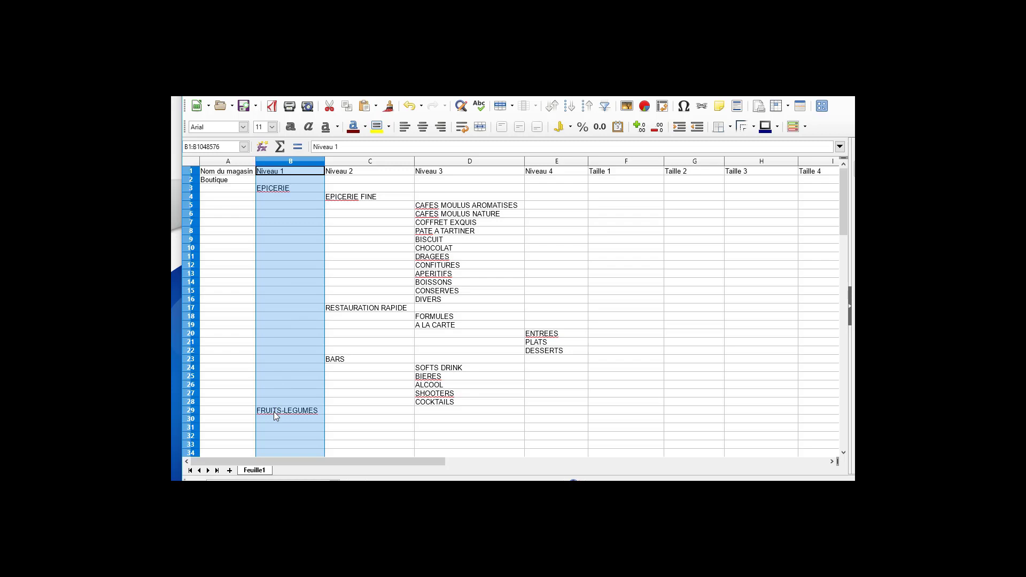
# Step: Switch to the Artifact article search, collapse the classification tree to its first level and select FRUITS-LEGUMES
pyautogui.hotkey('alt', 'Tab')
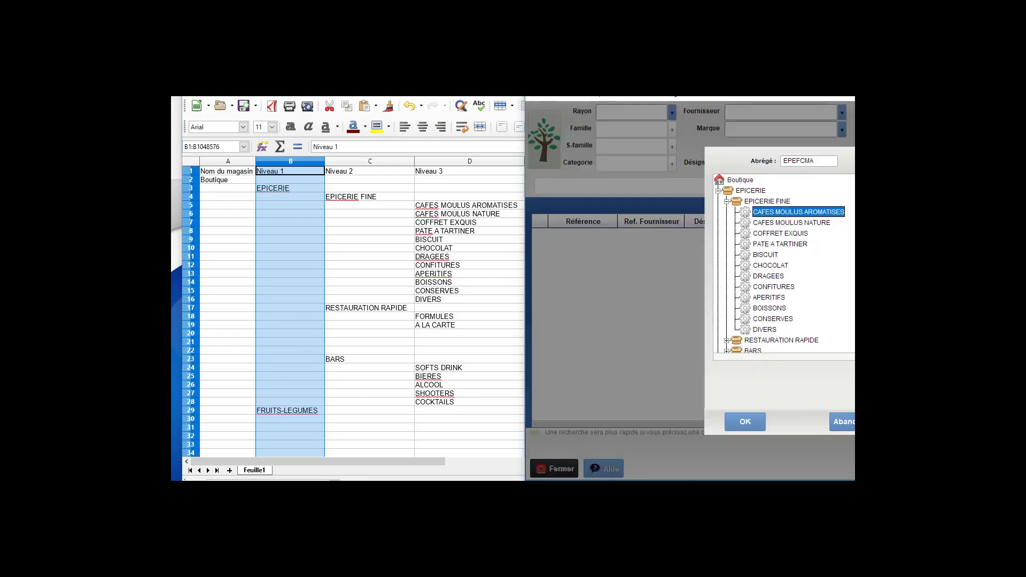
pyautogui.click(727, 202)
pyautogui.doubleClick(733, 191)
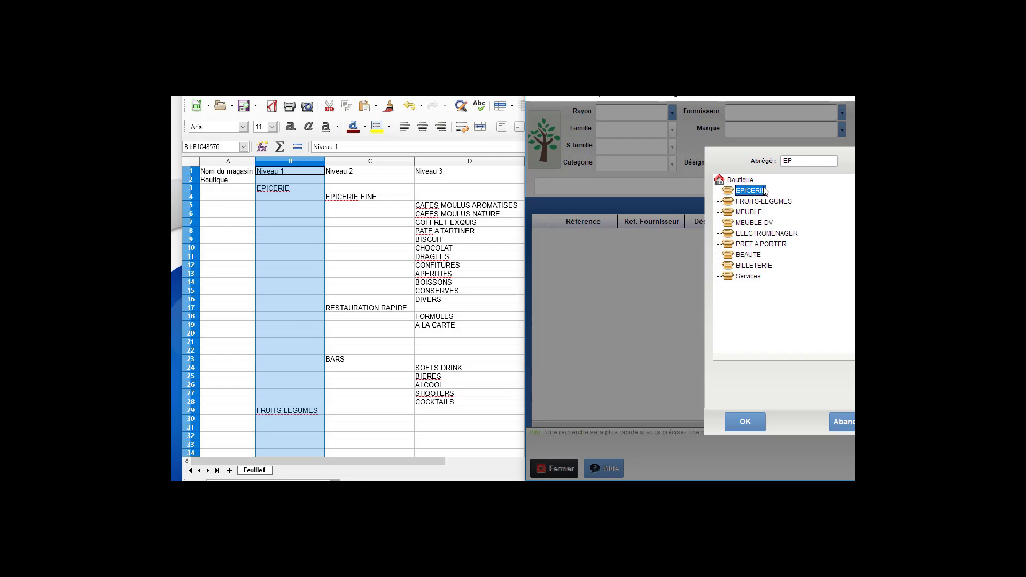
pyautogui.click(754, 201)
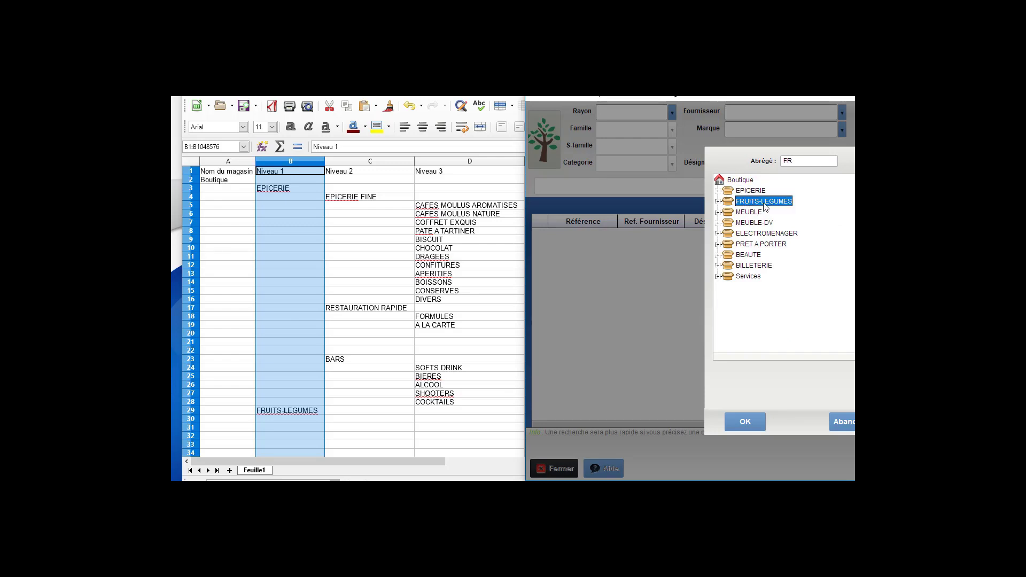
# Step: Expand EPICERIE in the tree and go through its second-level entries EPICERIE FINE, RESTAURATION RAPIDE and BARS
pyautogui.doubleClick(746, 191)
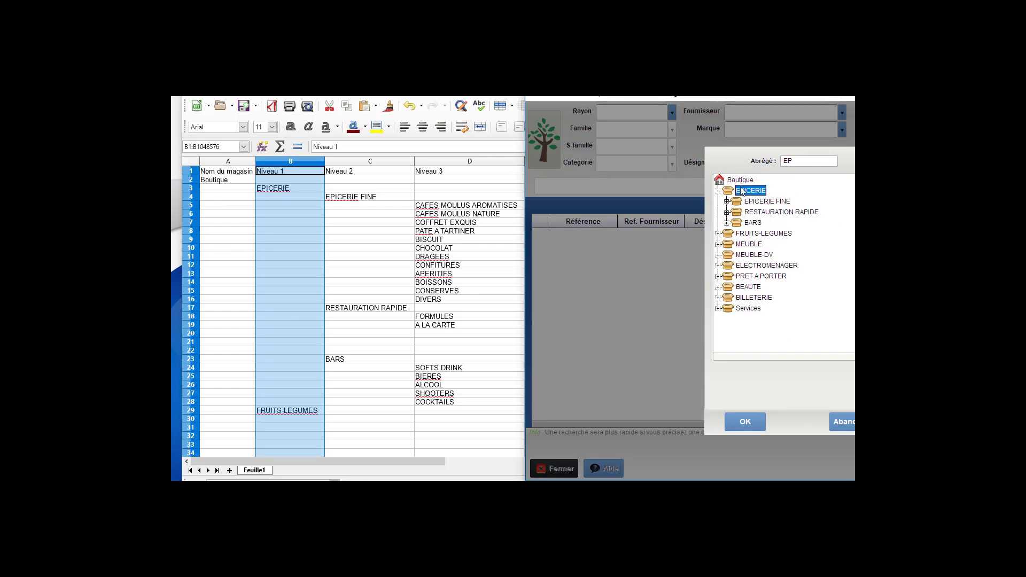
pyautogui.click(765, 205)
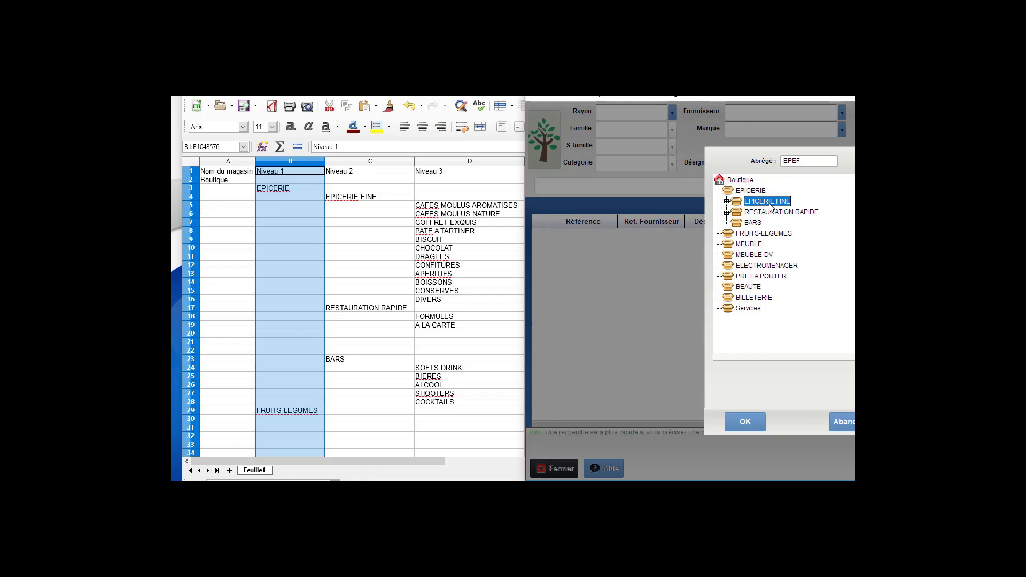
pyautogui.click(770, 212)
pyautogui.click(759, 223)
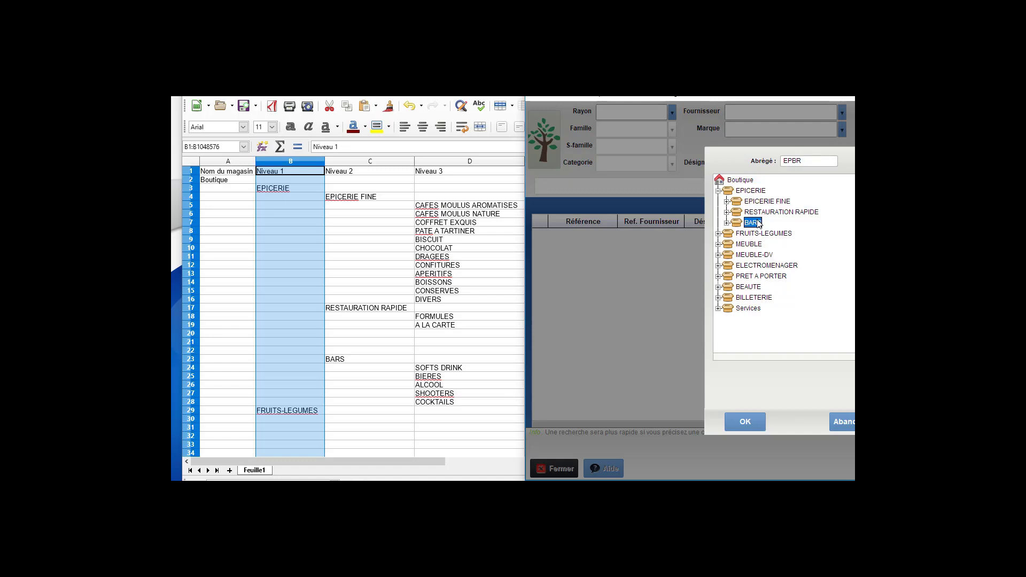
# Step: Select the Niveau 2 column in the classification spreadsheet and go through its entries EPICERIE FINE, RESTAURATION RAPIDE and BARS
pyautogui.click(371, 161)
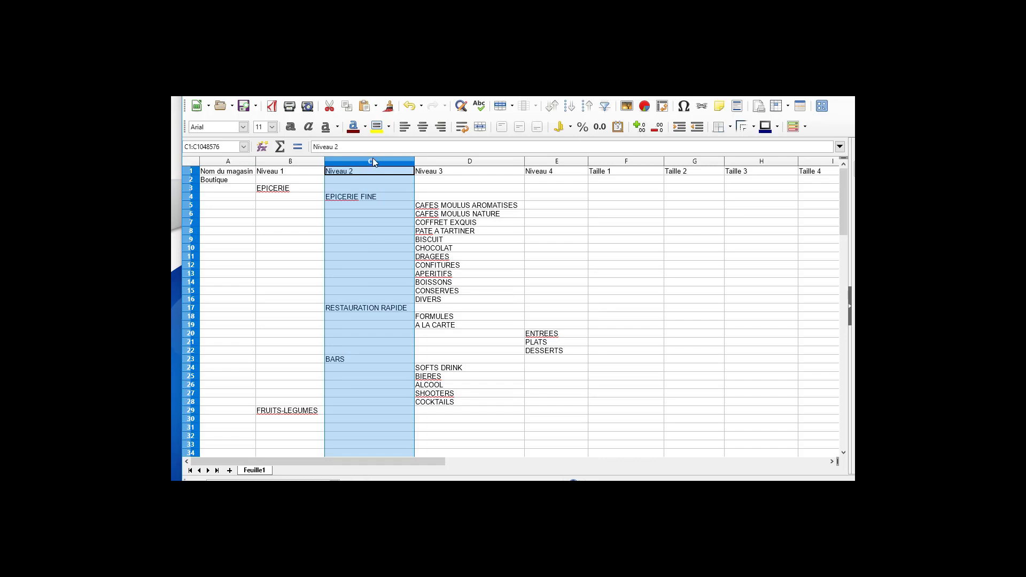
pyautogui.click(369, 198)
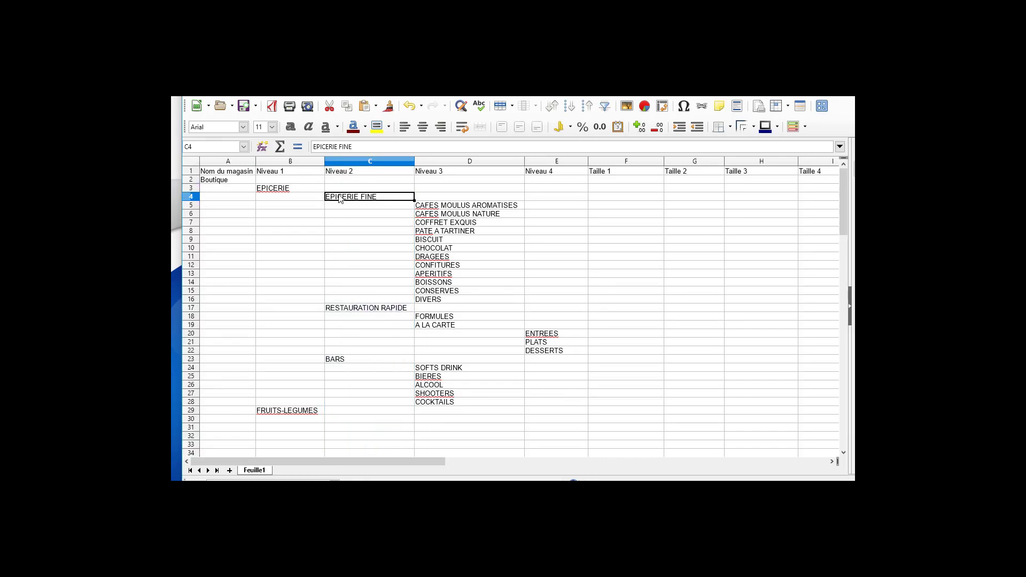
pyautogui.click(364, 309)
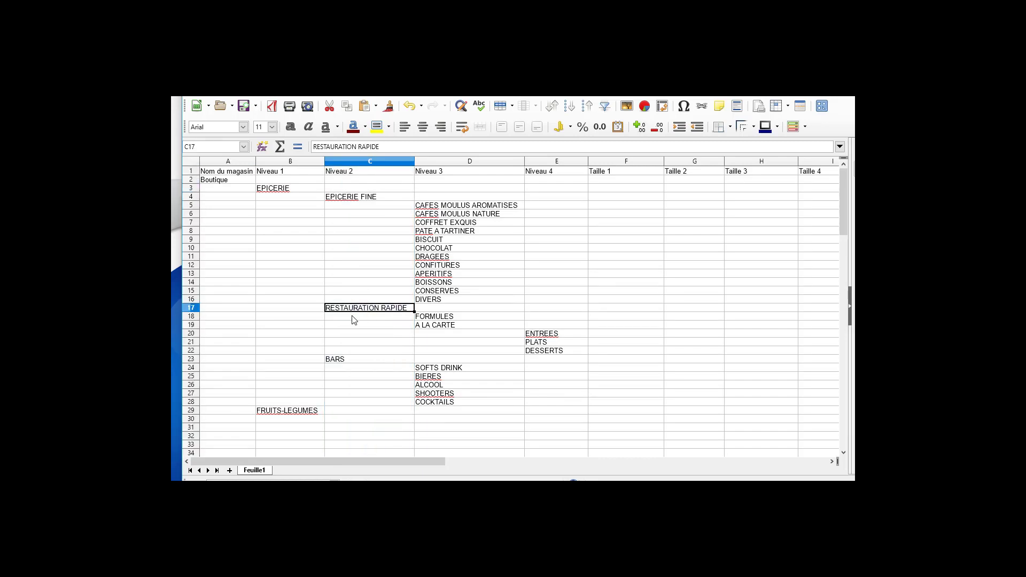
pyautogui.click(344, 360)
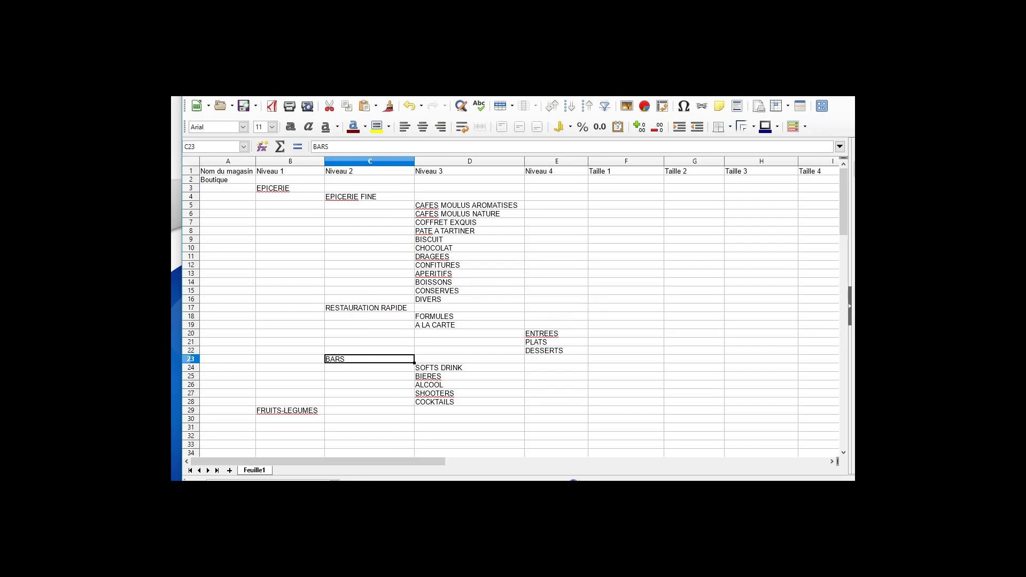
# Step: Switch to the Artifact classification tree, expand EPICERIE FINE and select its third-level entry CAFES MOULUS AROMATISES
pyautogui.click(855, 199)
pyautogui.doubleClick(746, 201)
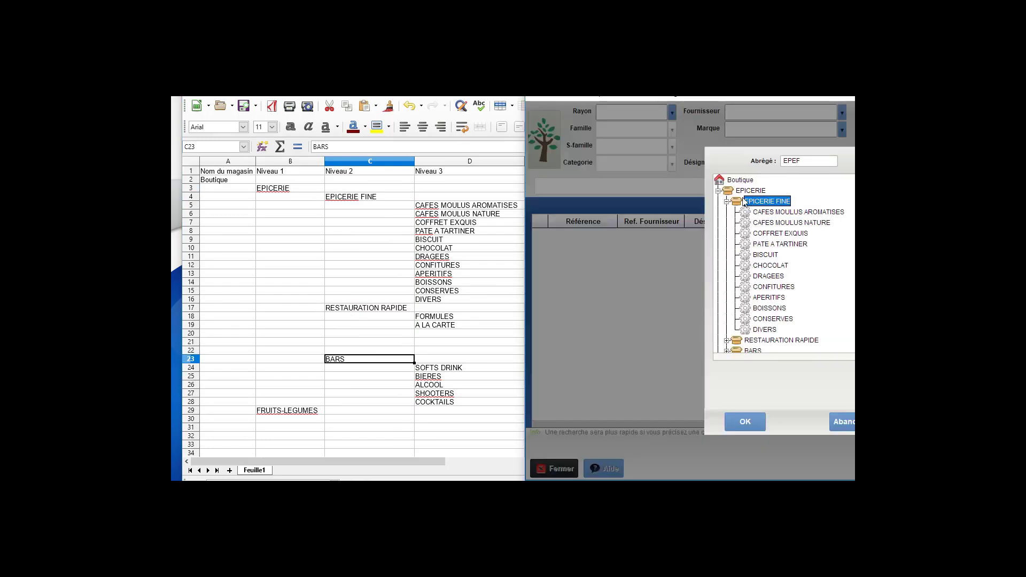
pyautogui.click(763, 212)
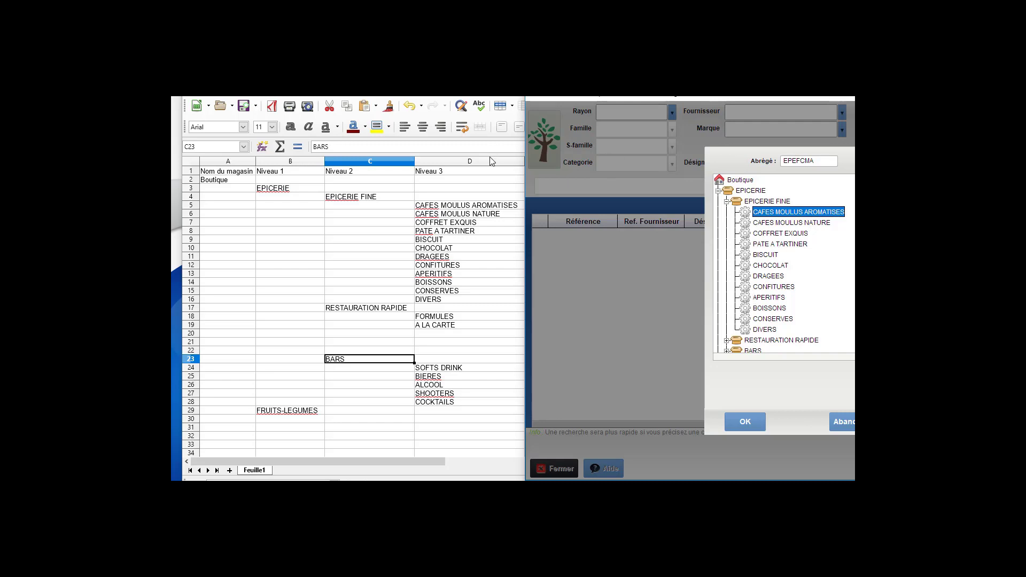
# Step: Select the Niveau 3 column in the spreadsheet, and go through its entries CAFES MOULUS AROMATISES and CAFES MOULUS NATURE
pyautogui.click(475, 160)
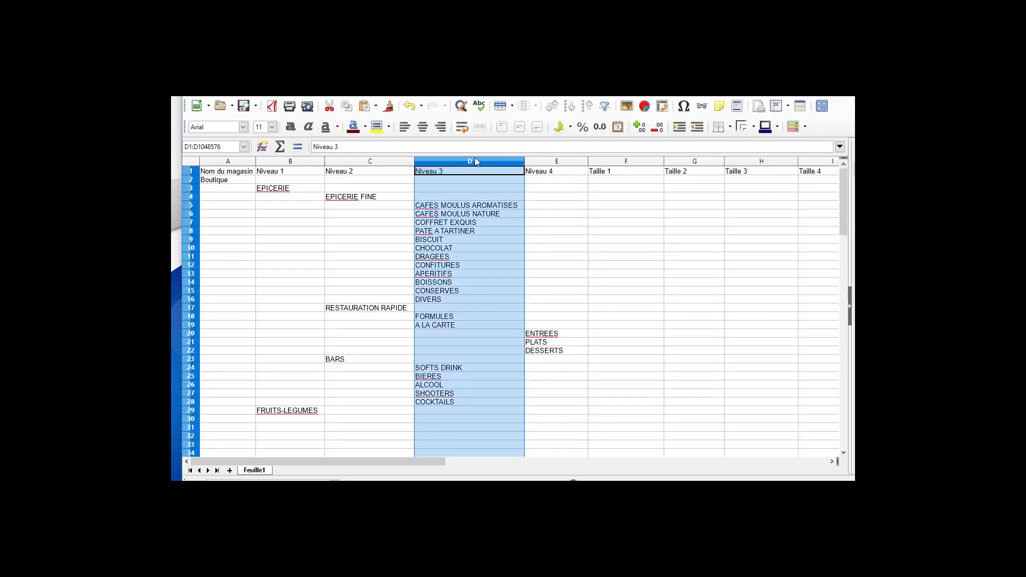
pyautogui.click(472, 208)
pyautogui.click(473, 213)
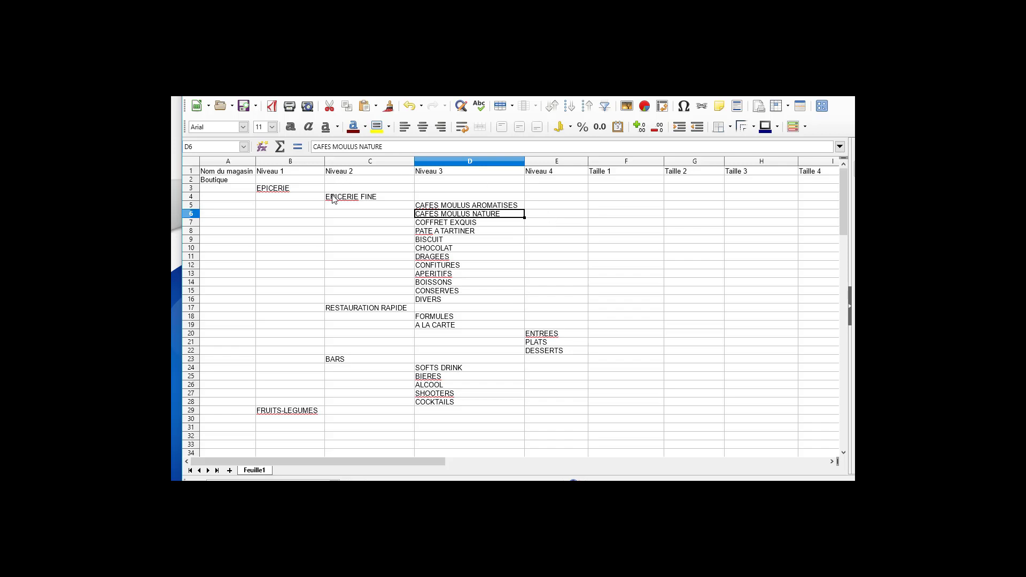
# Step: Select the EPICERIE, EPICERIE FINE and CAFES MOULUS AROMATISES rows one at a time, and return to the EPICERIE row
pyautogui.click(196, 189)
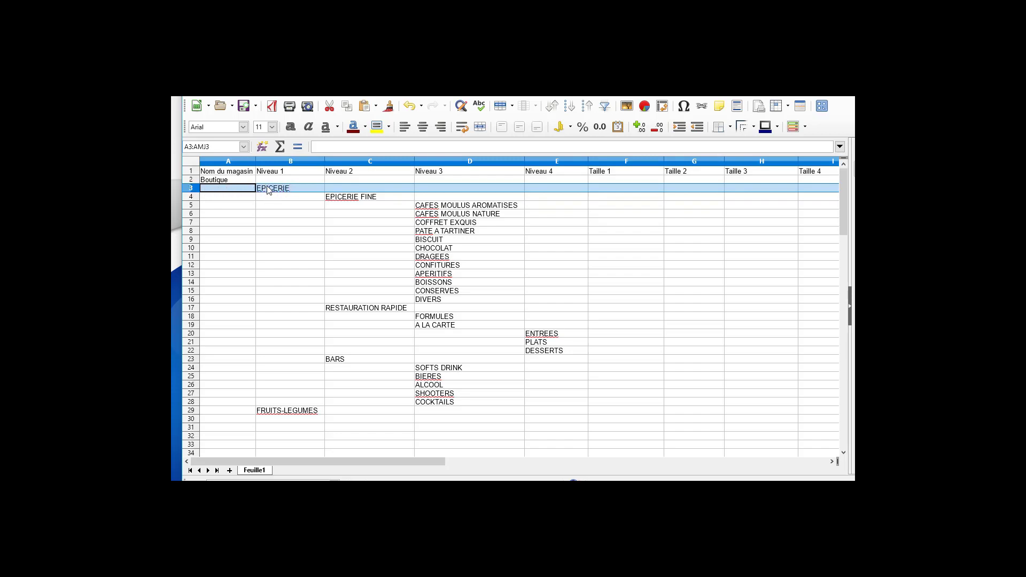
pyautogui.click(193, 198)
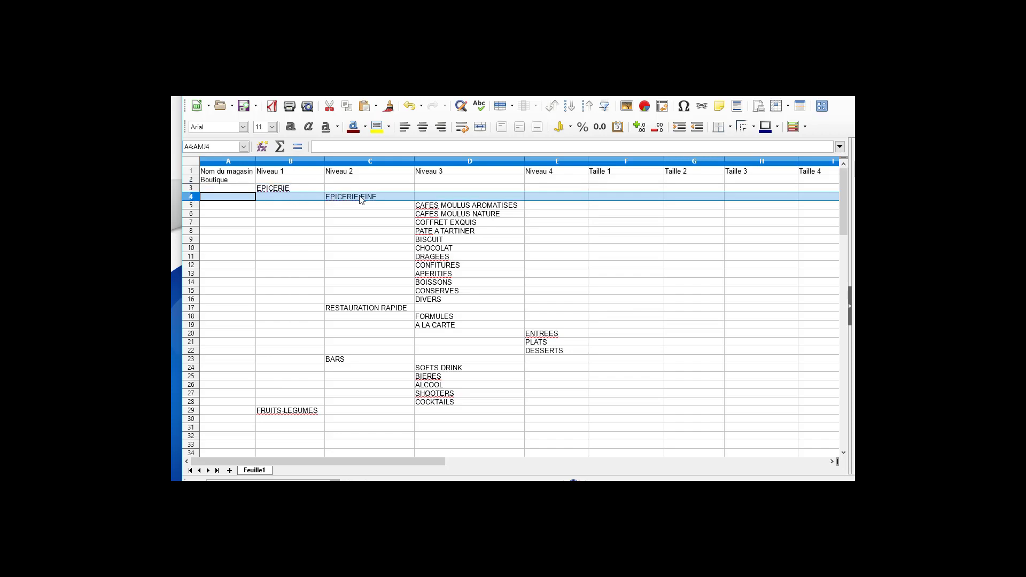
pyautogui.click(192, 205)
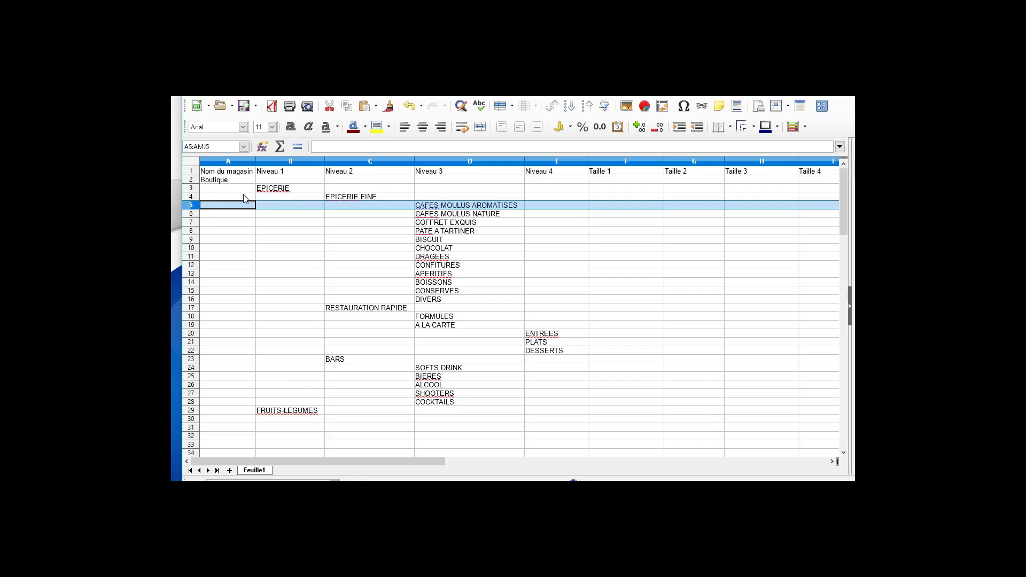
pyautogui.click(194, 188)
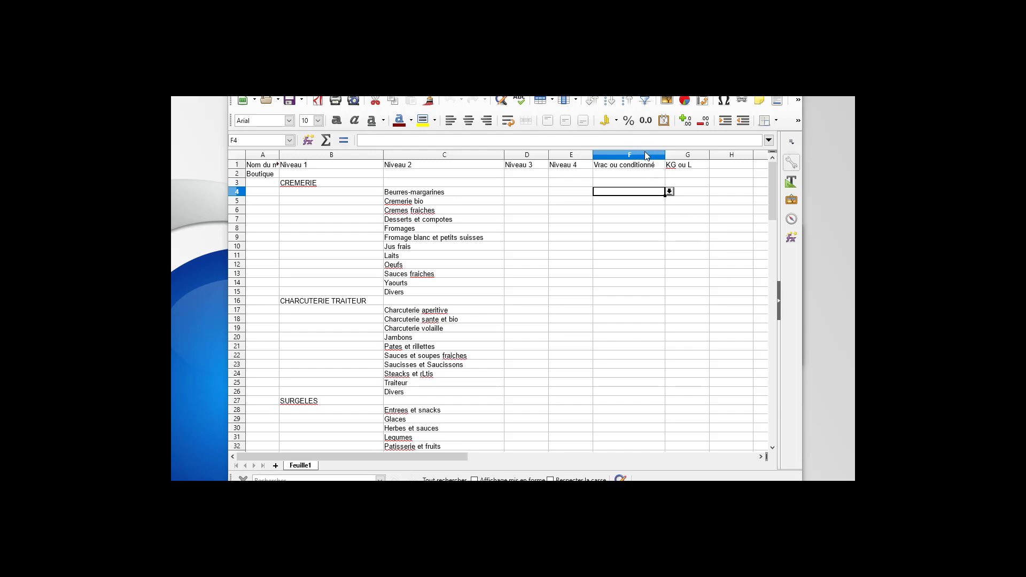
# Step: Select the Vrac ou conditionné and KG ou L columns in turn in the CREMERIE classification spreadsheet
pyautogui.click(644, 155)
pyautogui.click(680, 156)
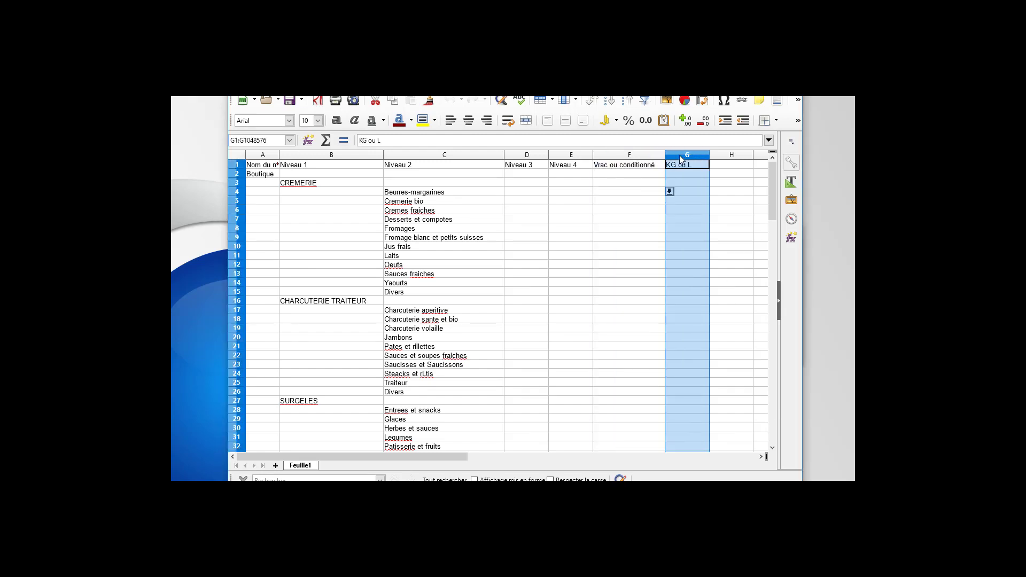
pyautogui.click(648, 156)
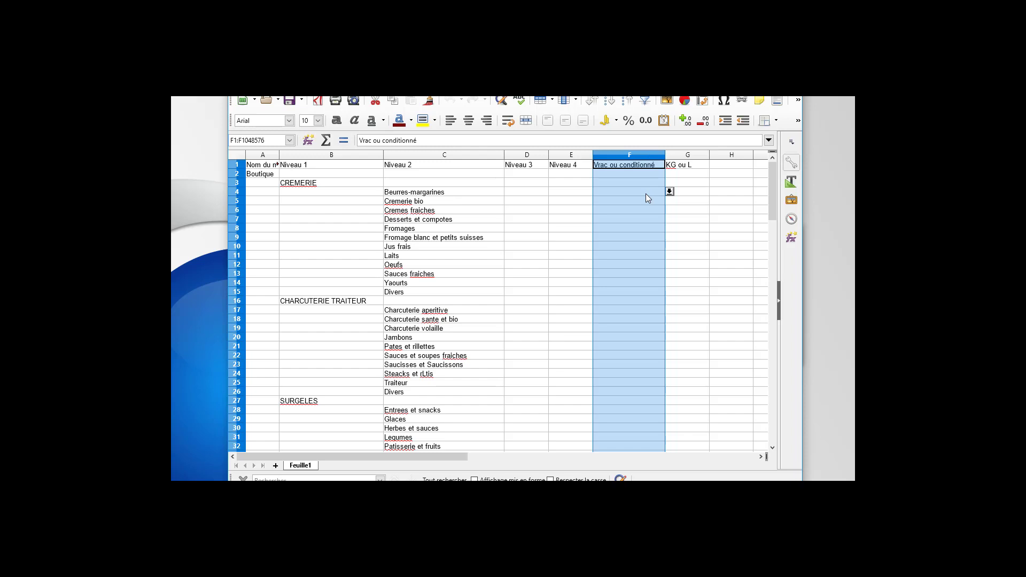
# Step: Set the Beurres-margarines row to Conditionné, trying Vrac first, and set its unit to KG
pyautogui.click(670, 192)
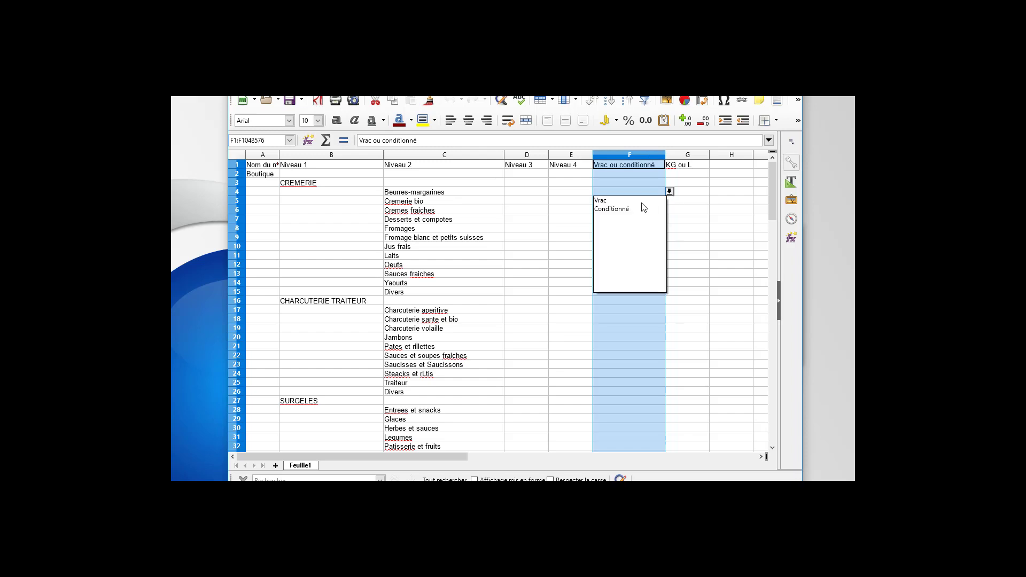
pyautogui.click(634, 201)
pyautogui.click(669, 192)
pyautogui.click(635, 210)
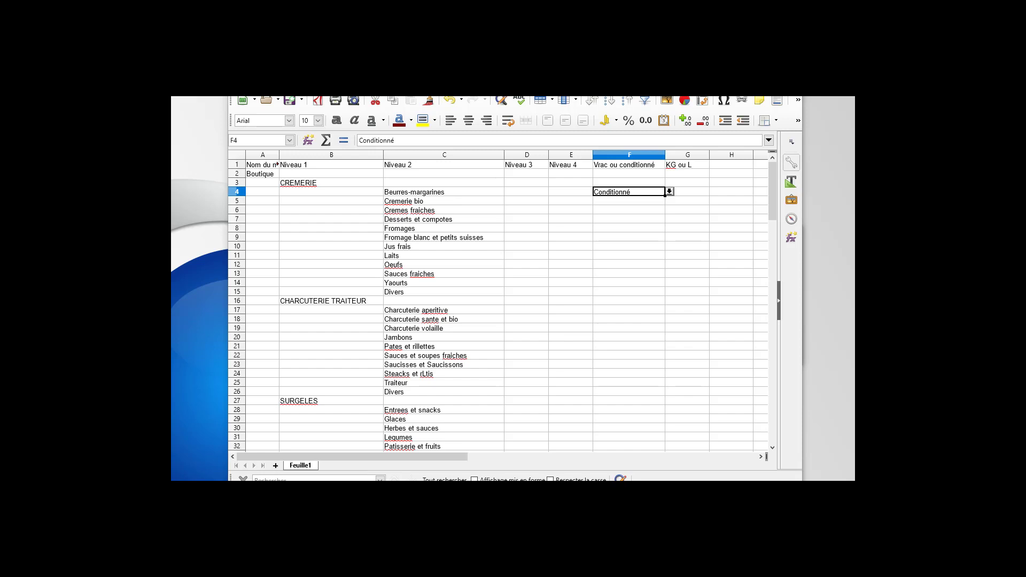
pyautogui.click(689, 196)
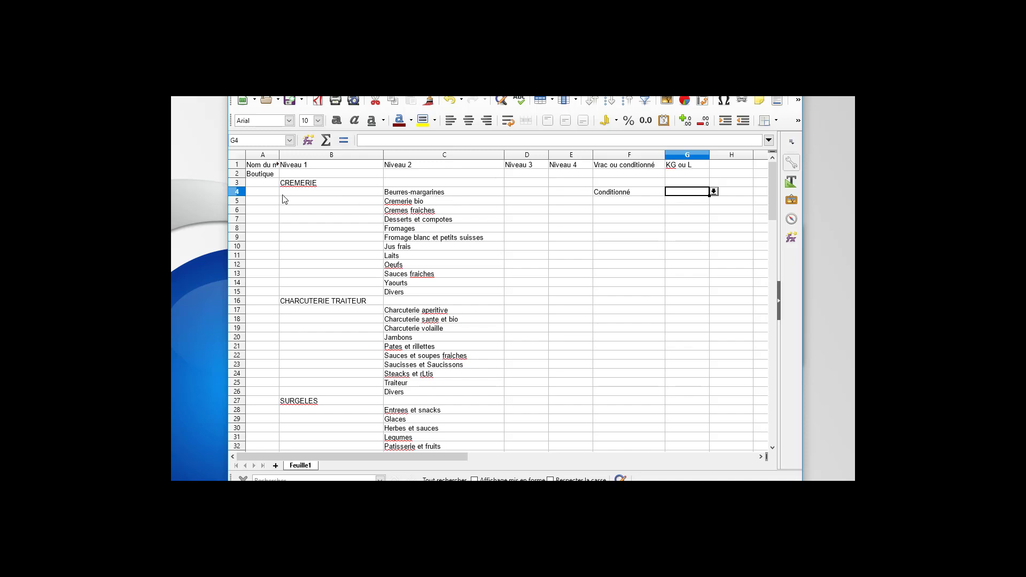
pyautogui.click(237, 194)
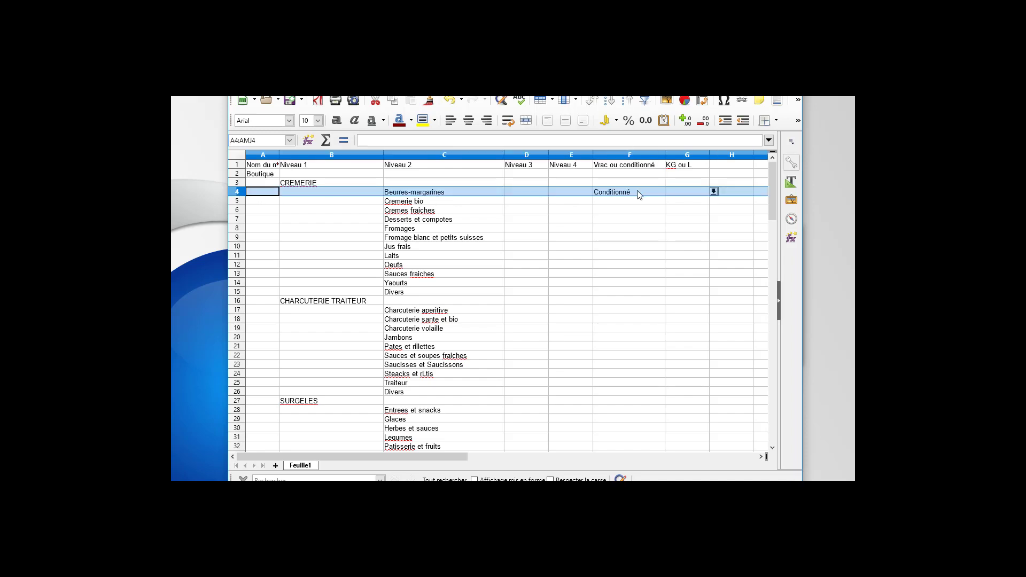
pyautogui.click(713, 191)
pyautogui.click(673, 202)
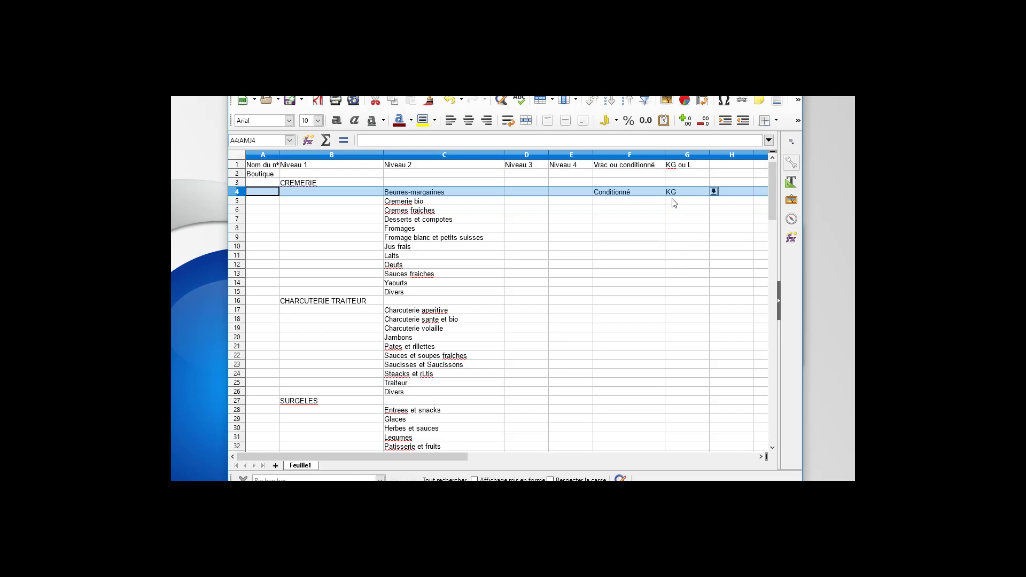
# Step: Set the Cremerie bio row to Conditionné with the unit KG
pyautogui.click(626, 202)
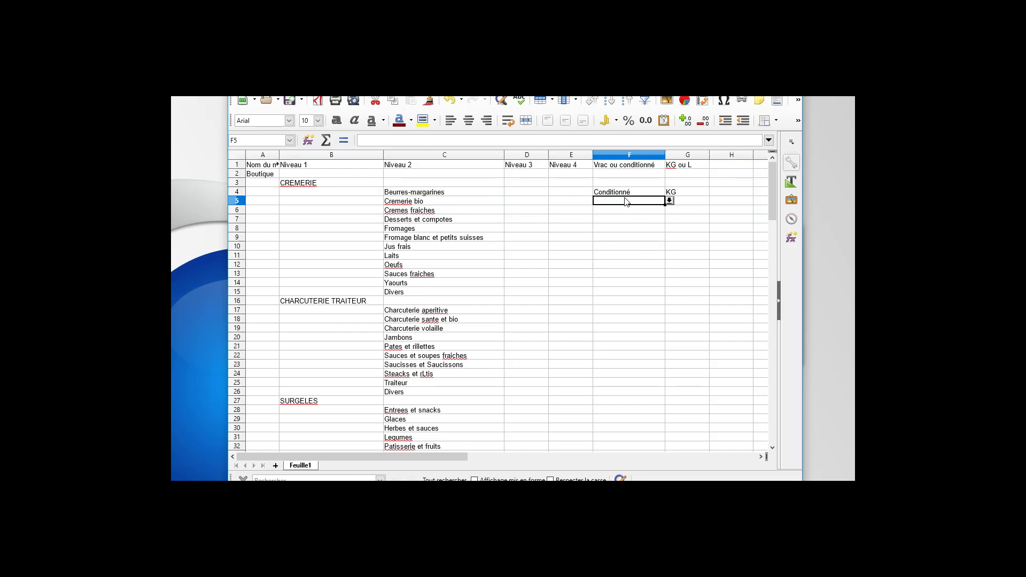
pyautogui.click(669, 201)
pyautogui.click(623, 217)
pyautogui.click(704, 201)
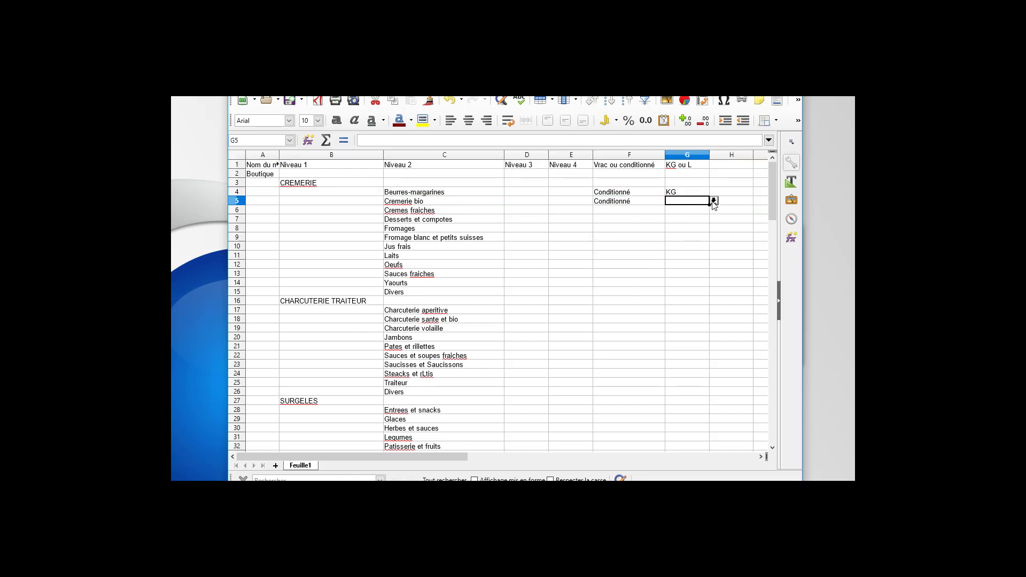
pyautogui.click(714, 200)
pyautogui.click(679, 212)
# Step: Set the Cremes fraiches row to Conditionné with the unit KG
pyautogui.click(610, 213)
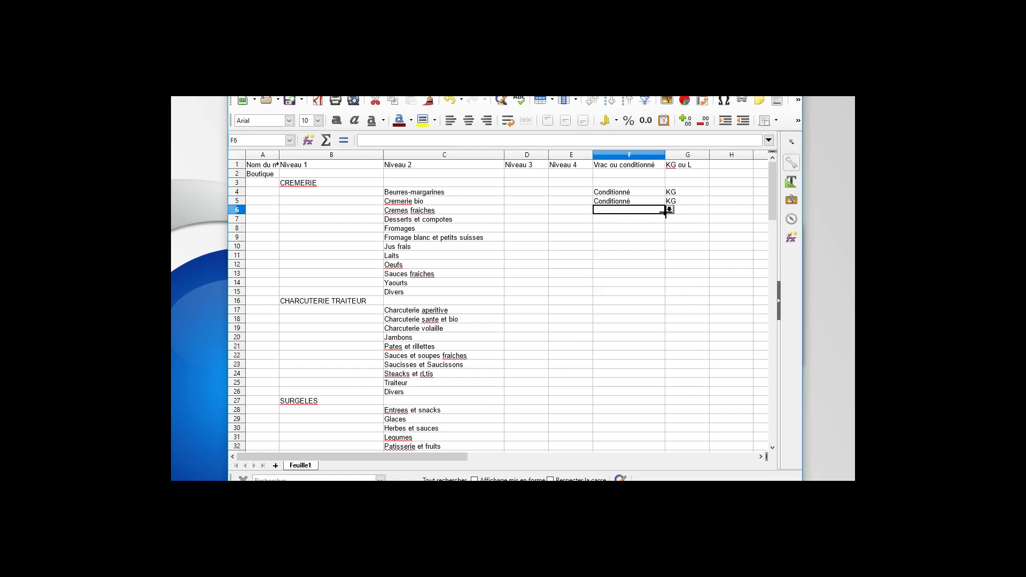
pyautogui.click(670, 209)
pyautogui.click(648, 227)
pyautogui.click(703, 210)
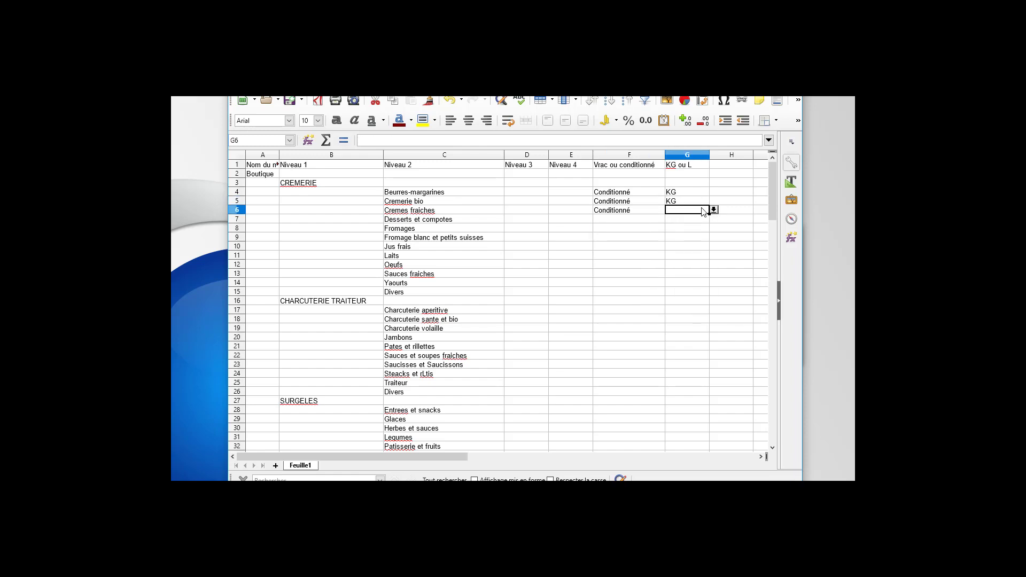
pyautogui.click(713, 209)
pyautogui.click(671, 218)
# Step: Set the Desserts et compotes row to Conditionné with the unit KG
pyautogui.click(646, 223)
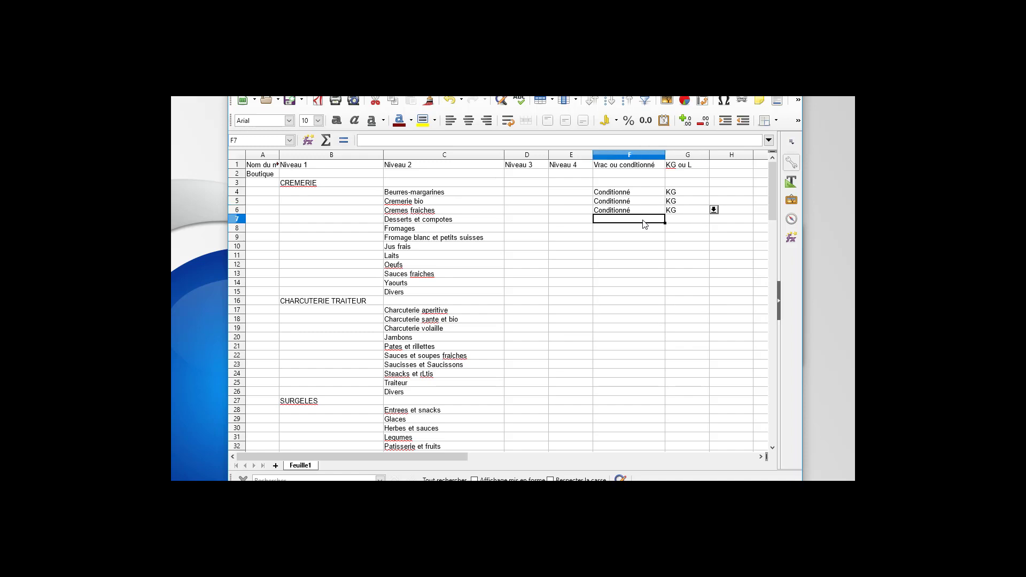
pyautogui.click(670, 219)
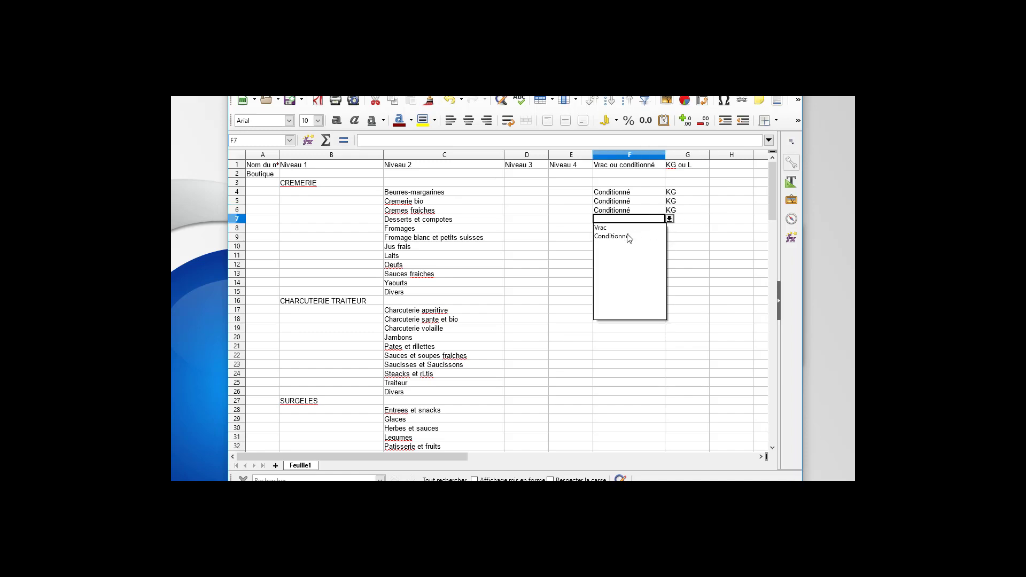
pyautogui.click(631, 236)
pyautogui.click(704, 222)
pyautogui.click(714, 219)
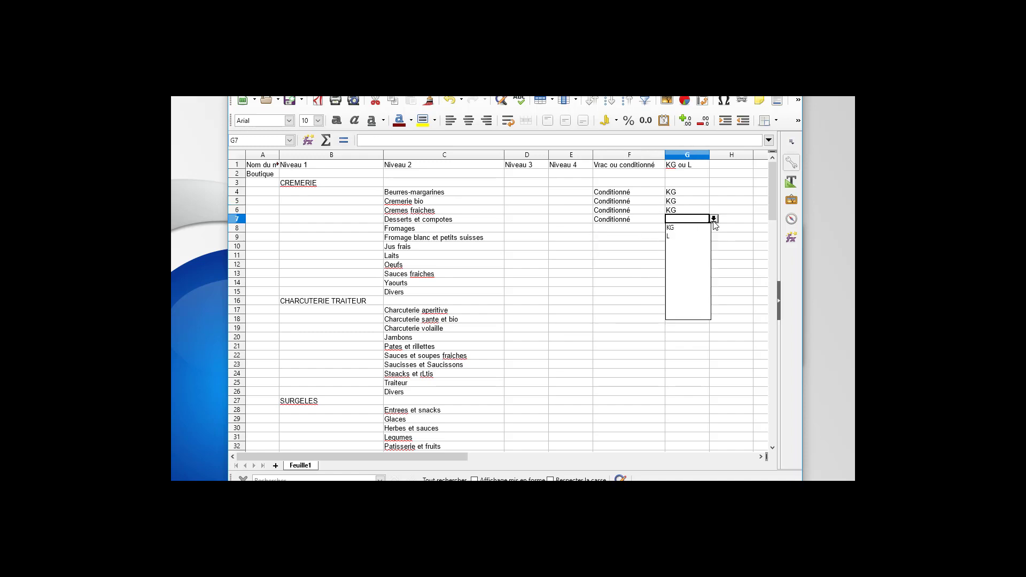
pyautogui.click(671, 228)
# Step: Set the Fromages row to Vrac with the unit KG
pyautogui.click(616, 232)
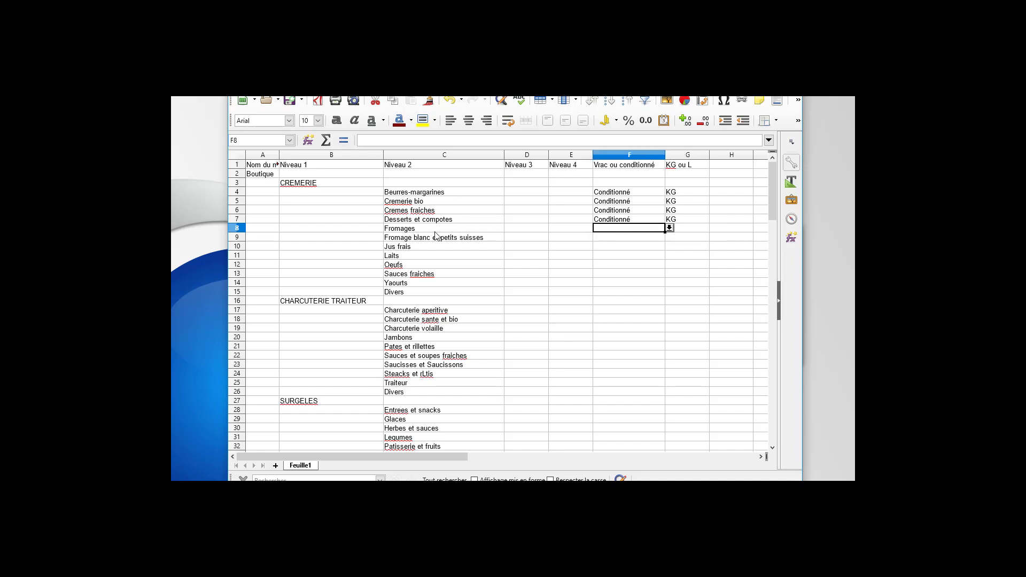
pyautogui.click(669, 228)
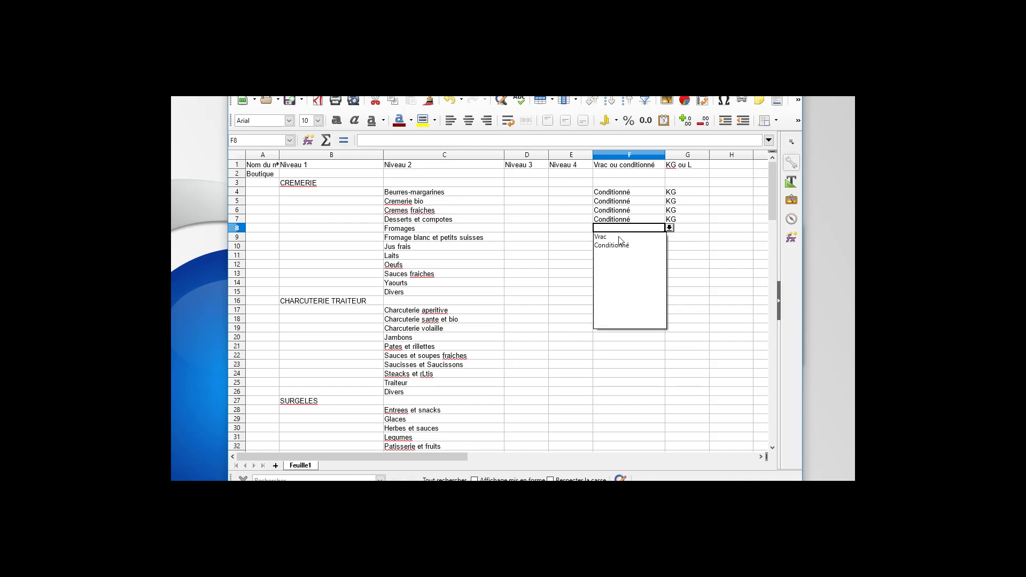
pyautogui.click(619, 237)
pyautogui.click(693, 232)
pyautogui.click(714, 228)
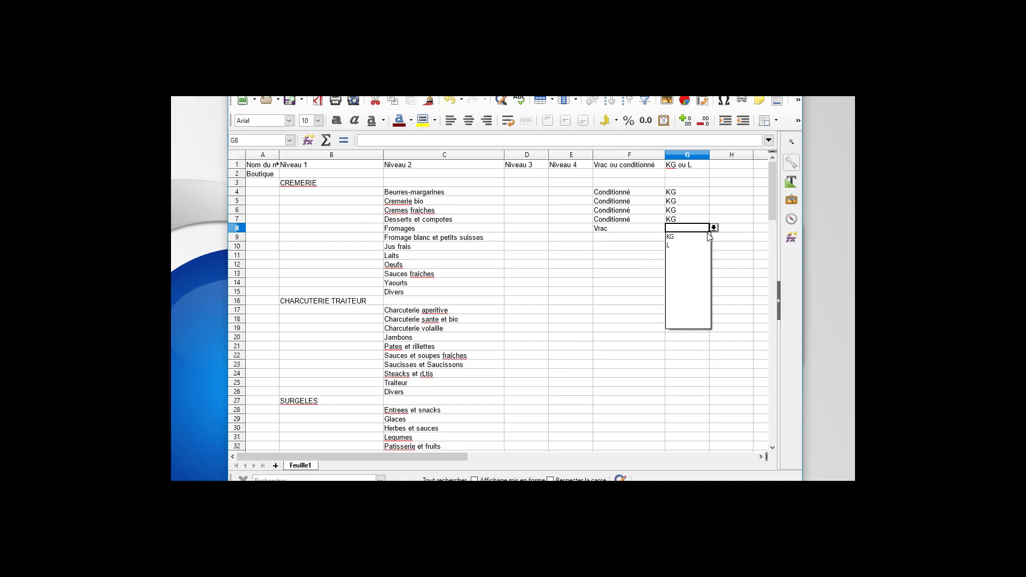
pyautogui.click(694, 237)
# Step: Set the Fromage blanc et petits suisses row to Conditionné with the unit KG
pyautogui.click(631, 237)
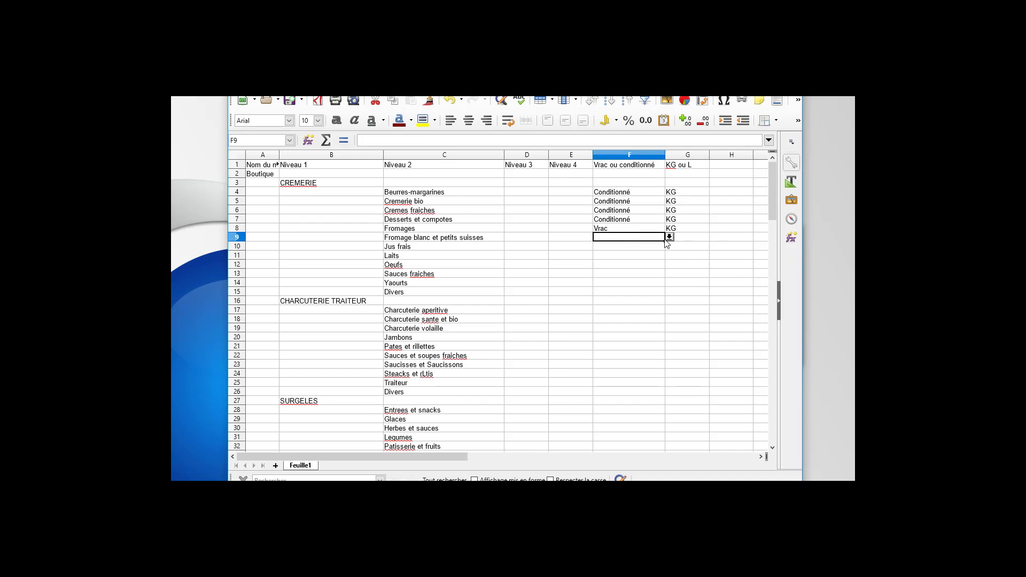
pyautogui.click(668, 237)
pyautogui.click(636, 255)
pyautogui.click(692, 238)
pyautogui.click(713, 236)
pyautogui.click(694, 248)
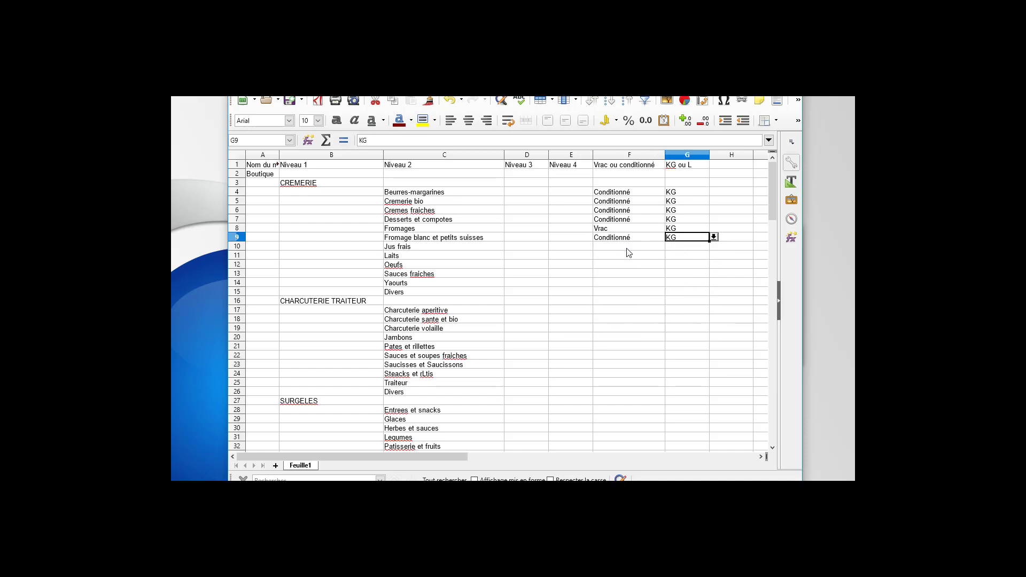
# Step: Set the Jus frais row to Conditionné with the unit L
pyautogui.click(628, 248)
pyautogui.click(670, 246)
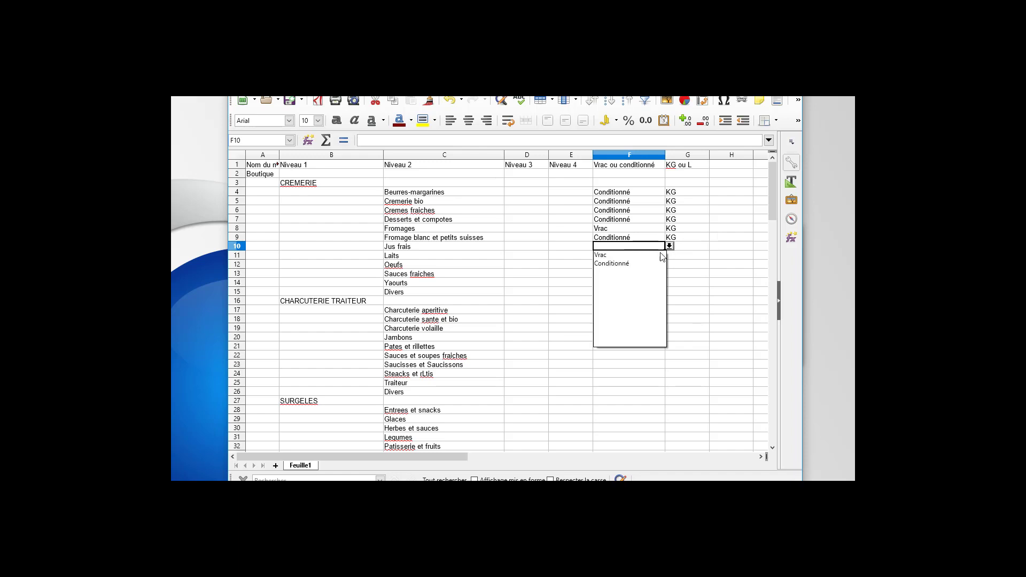
pyautogui.click(621, 264)
pyautogui.click(694, 249)
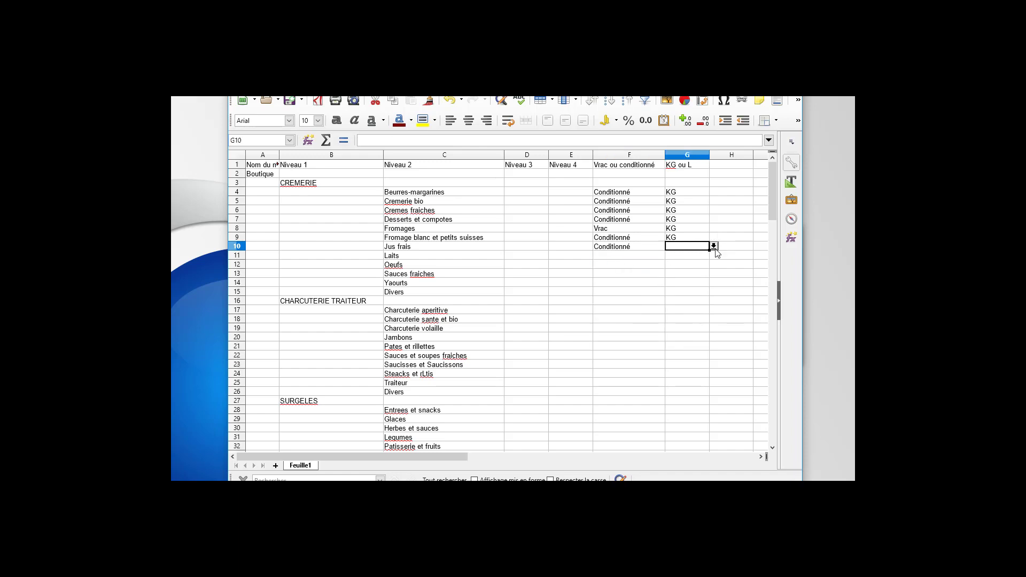
pyautogui.click(714, 247)
pyautogui.click(687, 266)
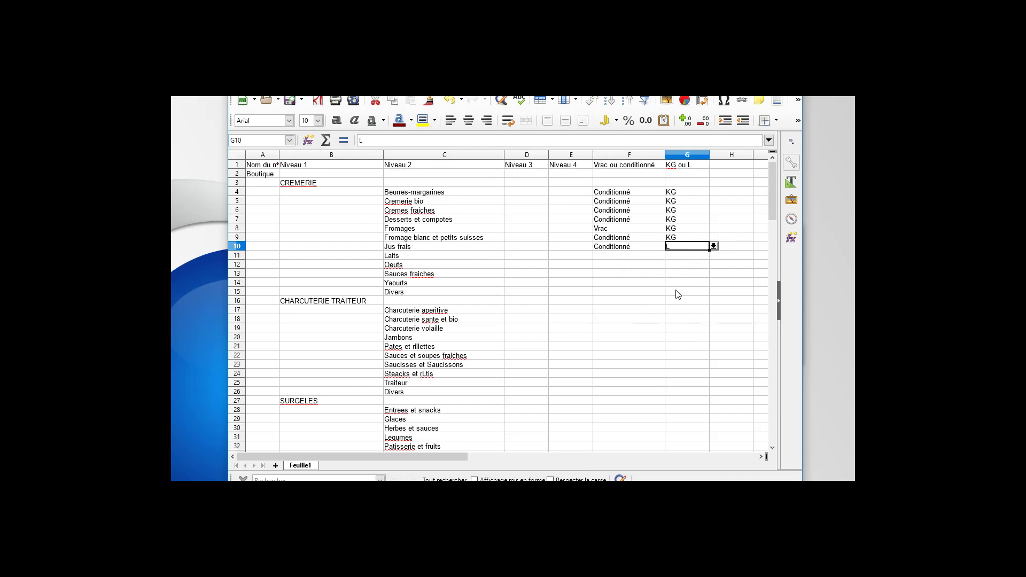
# Step: Set the Laits row to Conditionné with the unit L
pyautogui.click(639, 256)
pyautogui.click(670, 255)
pyautogui.click(624, 274)
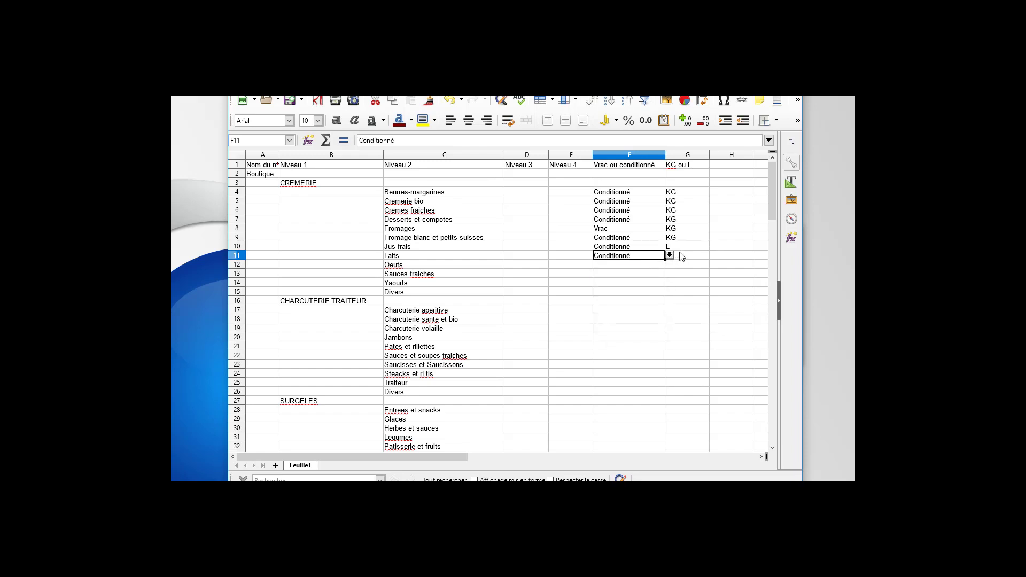
pyautogui.click(682, 256)
pyautogui.click(714, 255)
pyautogui.click(681, 275)
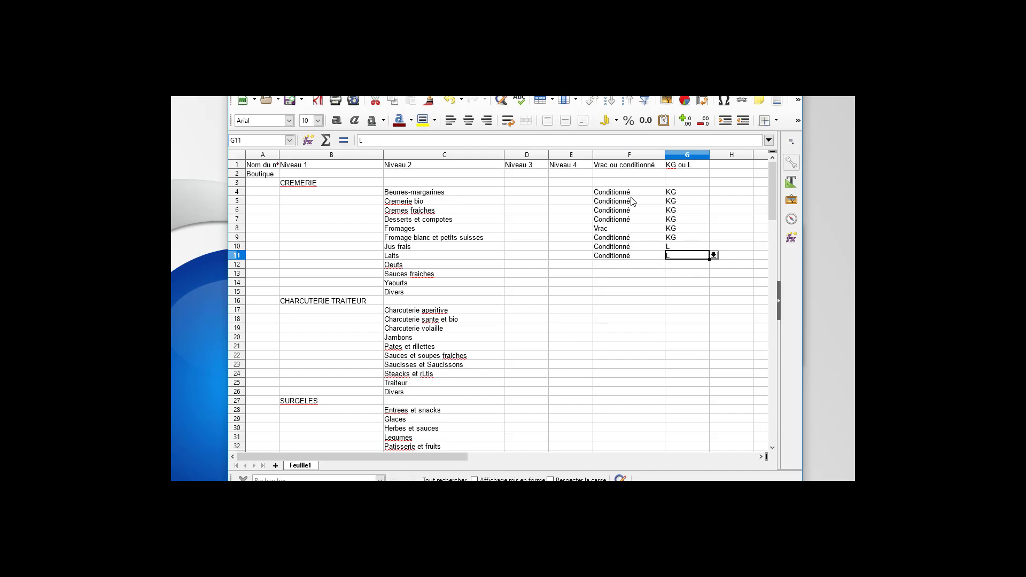
# Step: Examine the Vrac ou conditionné and KG ou L columns across the Beurres-margarines, Cremerie bio, Cremes fraiches and Fromages rows
pyautogui.click(628, 155)
pyautogui.click(685, 154)
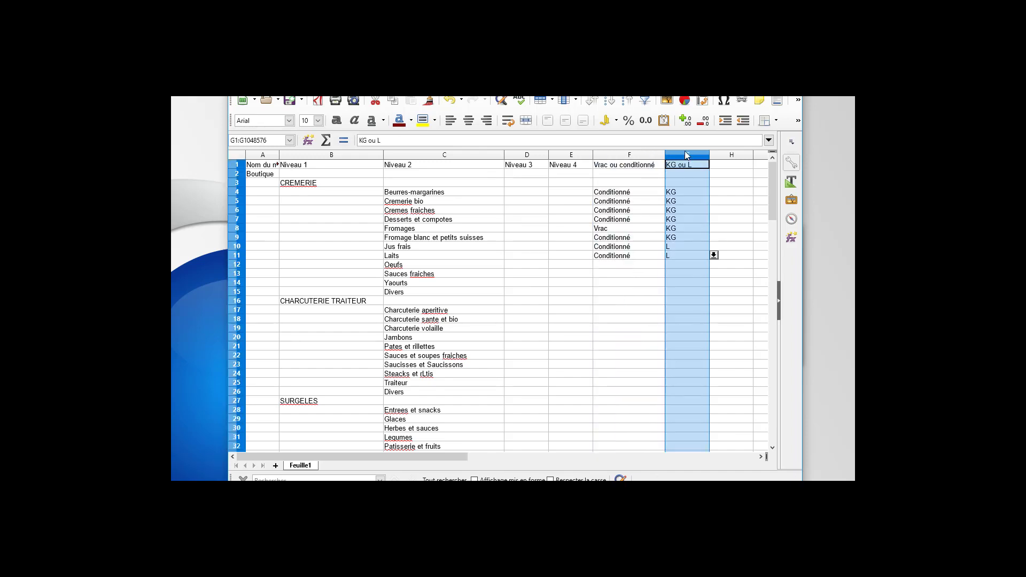
pyautogui.click(236, 192)
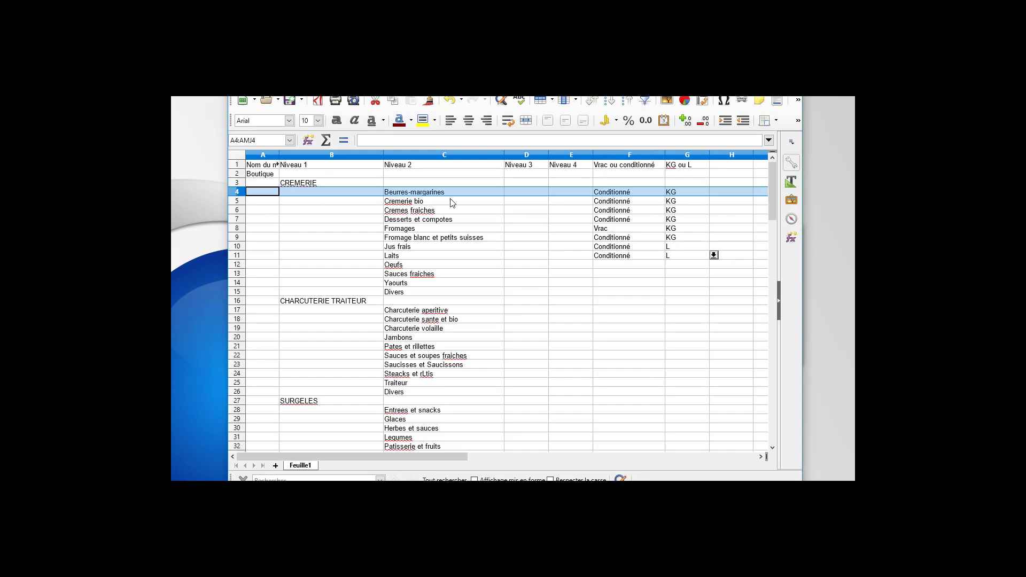
pyautogui.click(236, 201)
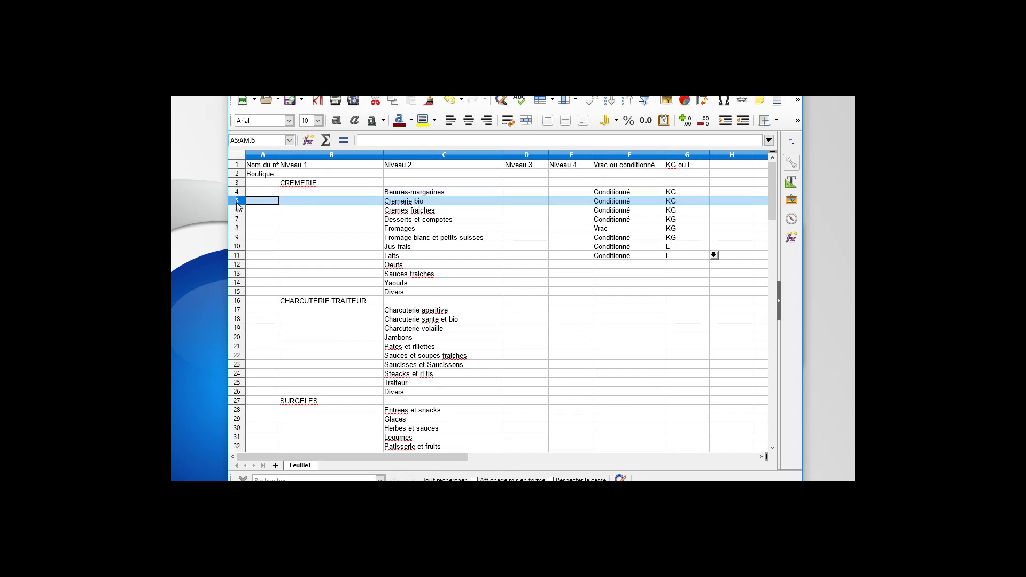
pyautogui.click(237, 210)
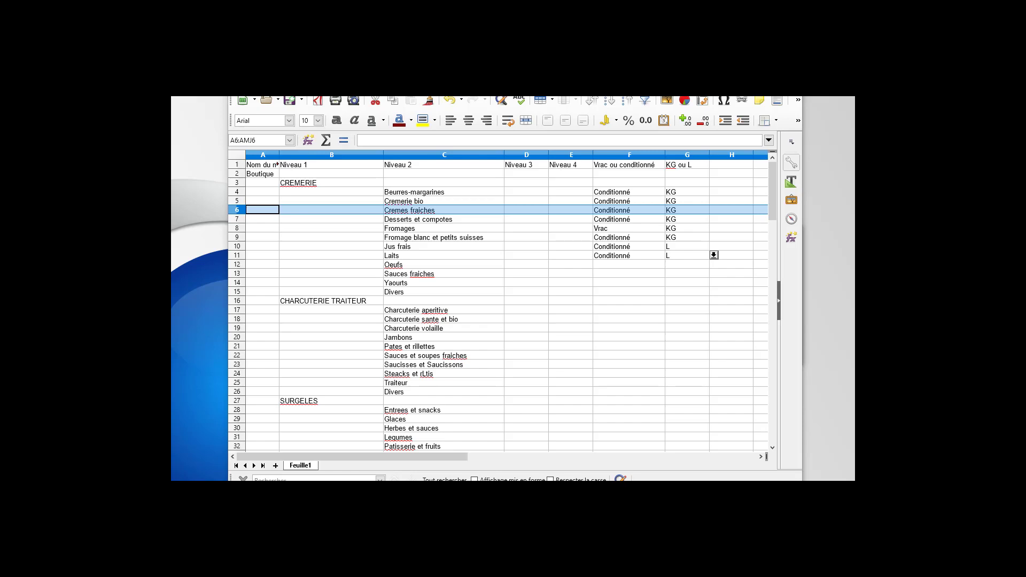
pyautogui.click(469, 229)
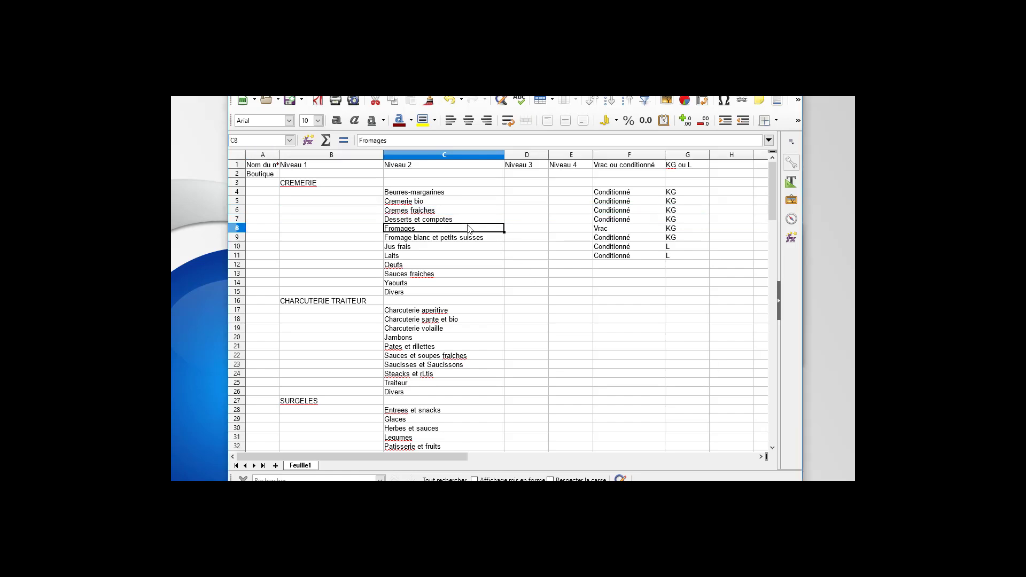